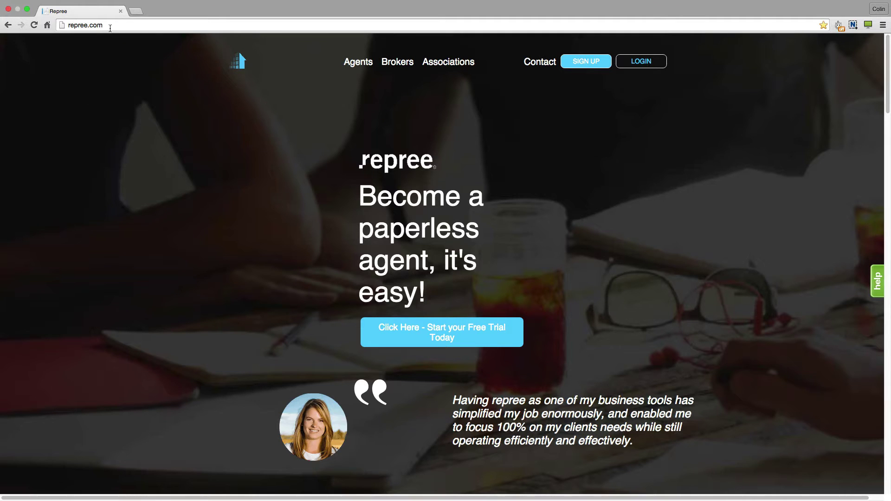
Replace the browser address with repree.com and load the site
click(110, 25)
key(BackSpace)
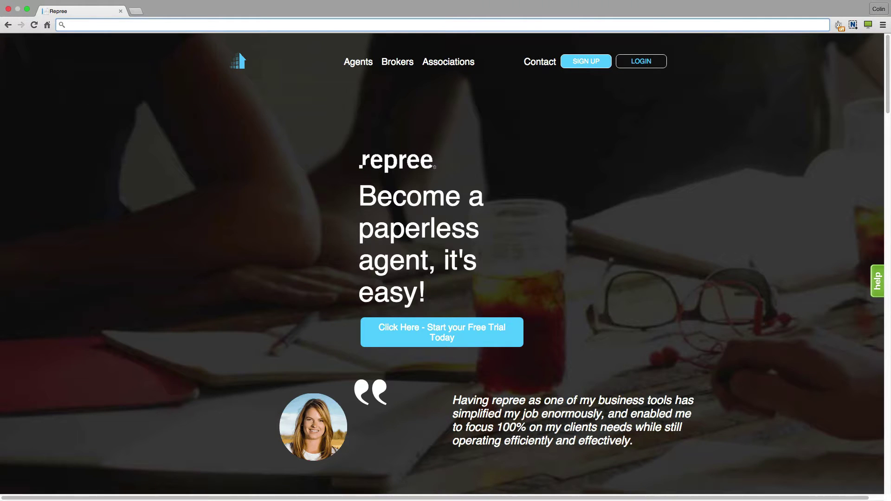
text(repree.com)
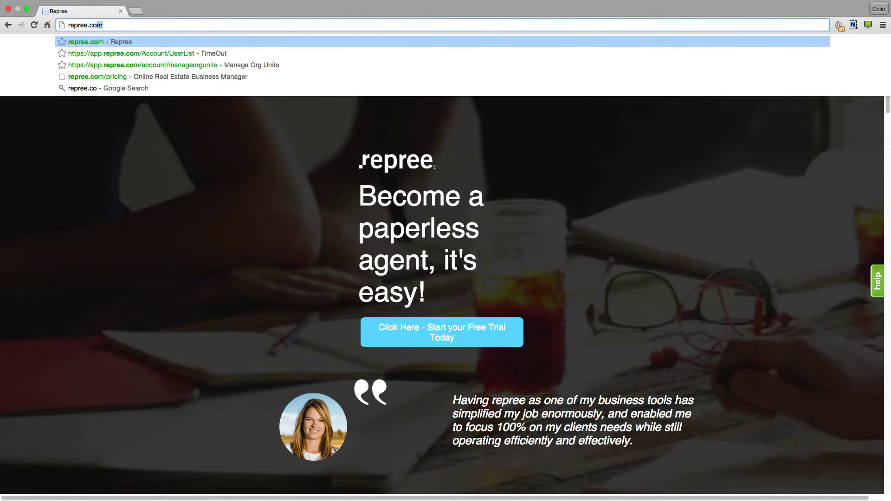
key(Return)
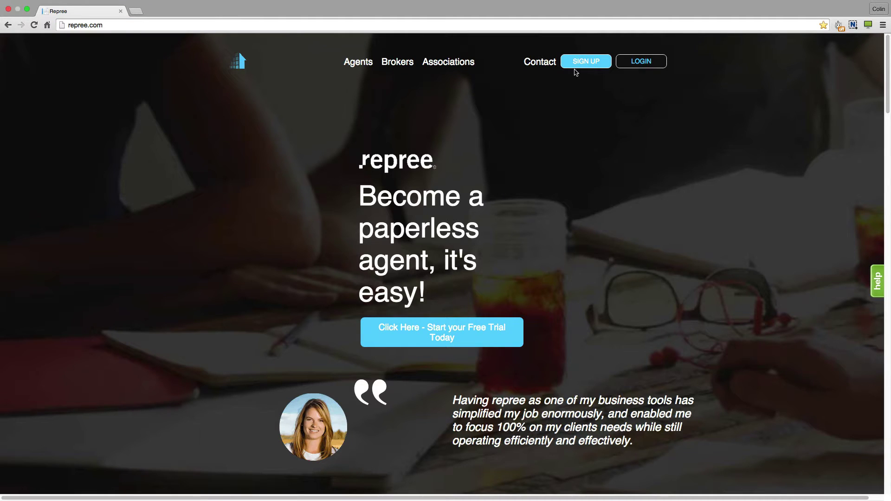
Go to the repree login page and sign in with the account's user name and password
click(580, 62)
click(634, 62)
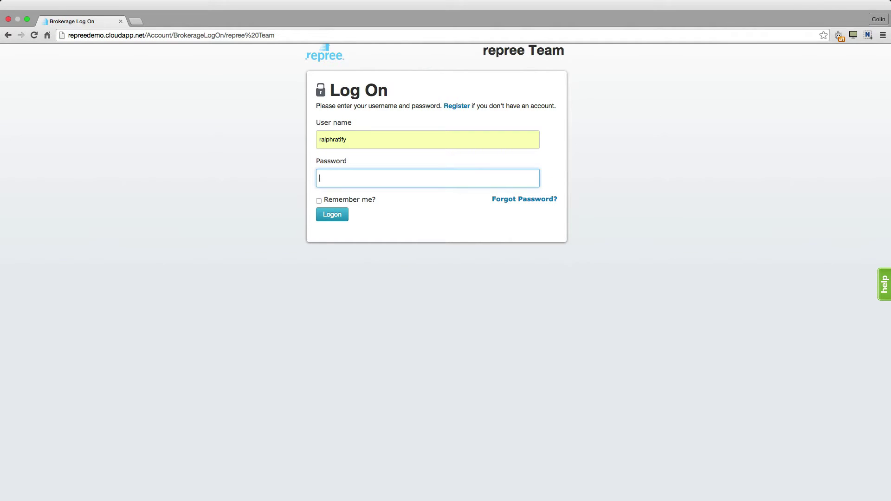
text(password)
key(Return)
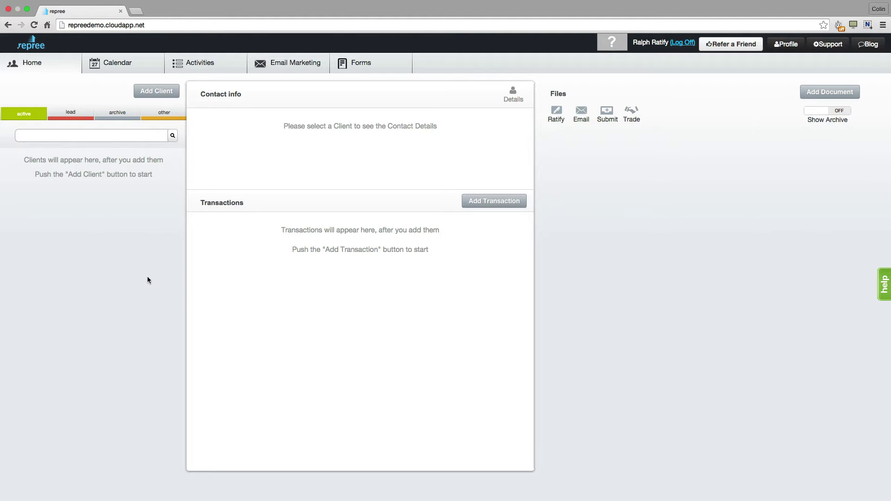
In the week calendar, start an event for Tue 8/18 at 6:30, check its categories, then discard it
click(117, 67)
click(296, 232)
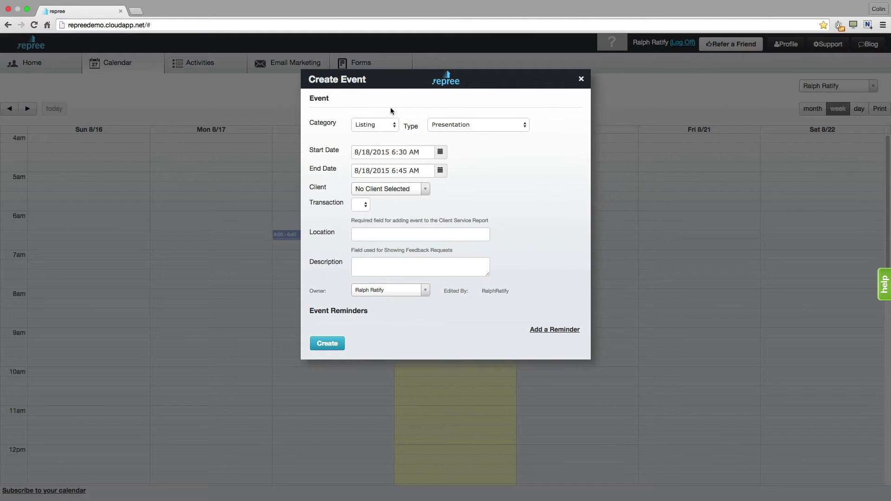
click(394, 124)
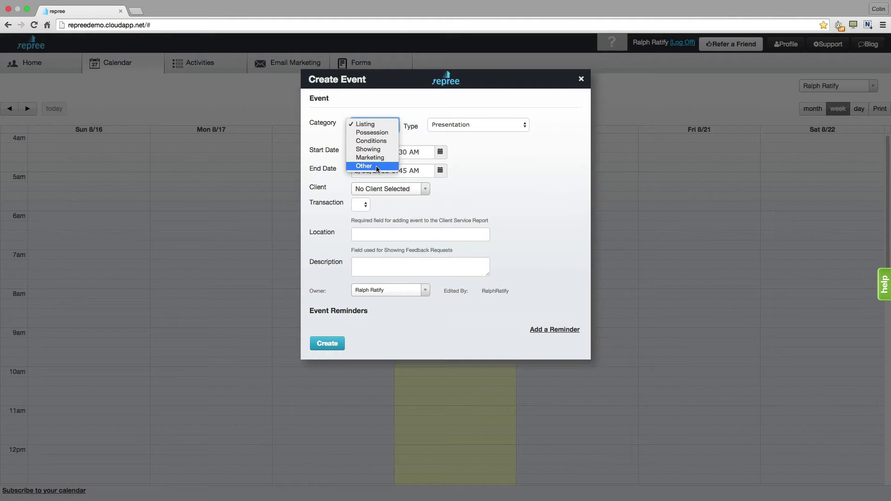
click(582, 81)
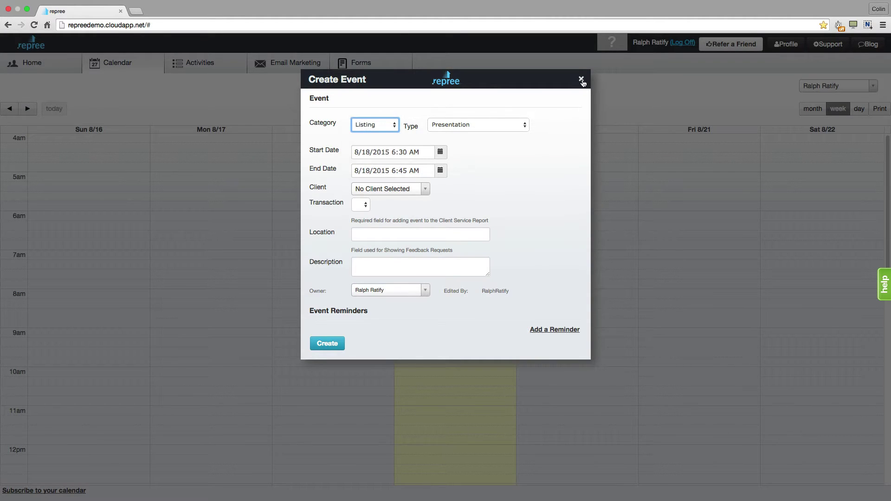
click(212, 69)
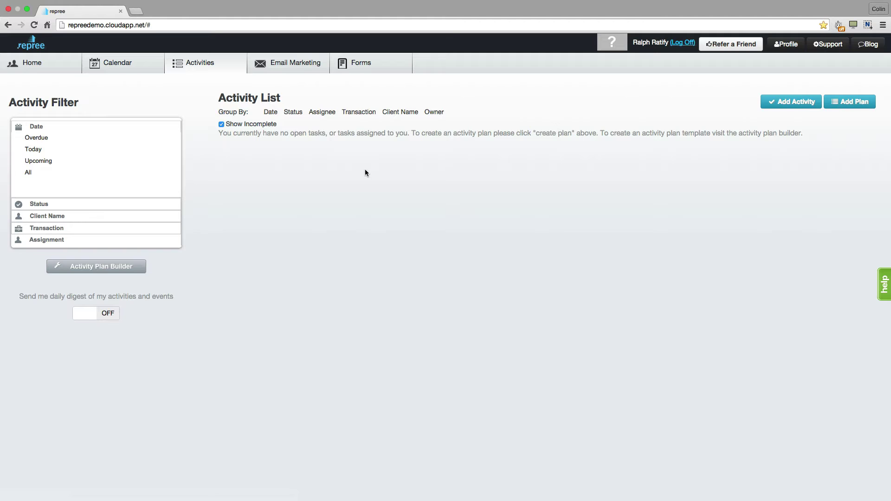
Visit the Email Marketing page and the Forms library, dismiss the welcome message, then return Home
click(294, 64)
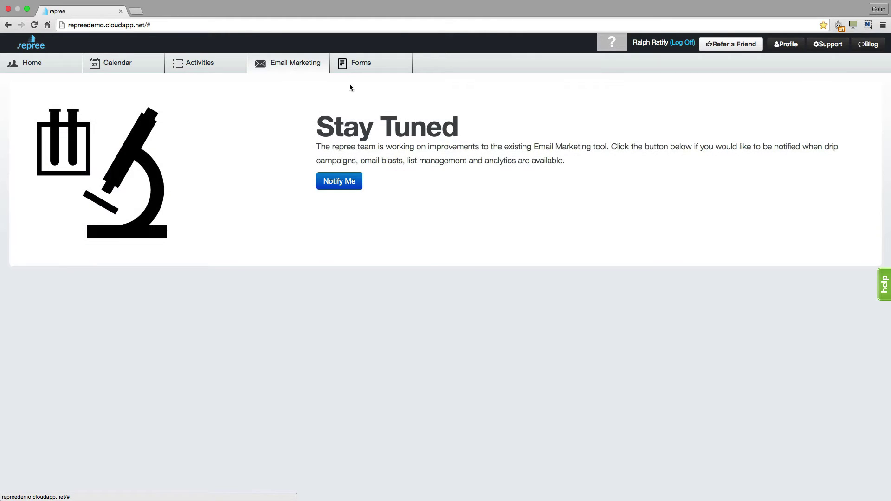
click(374, 66)
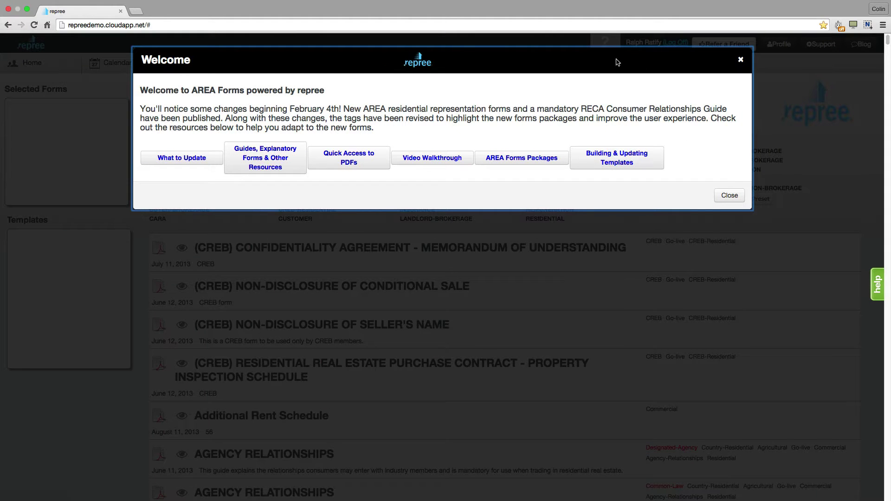
click(741, 61)
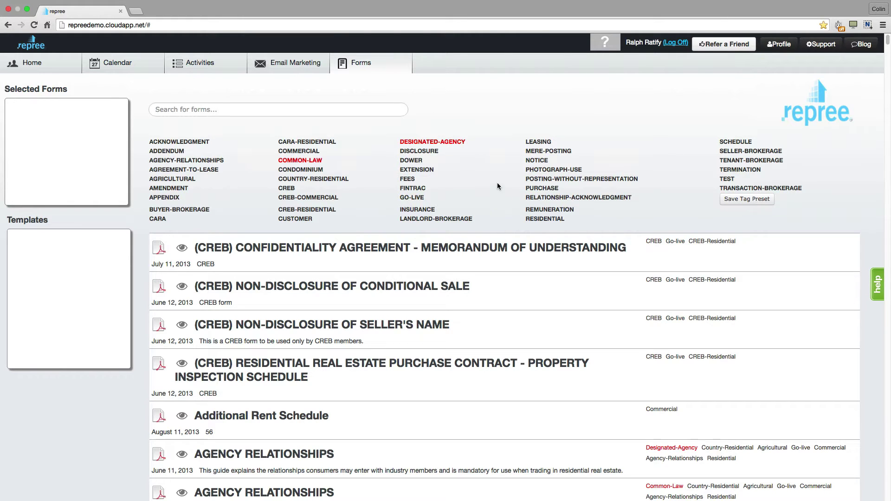
click(37, 63)
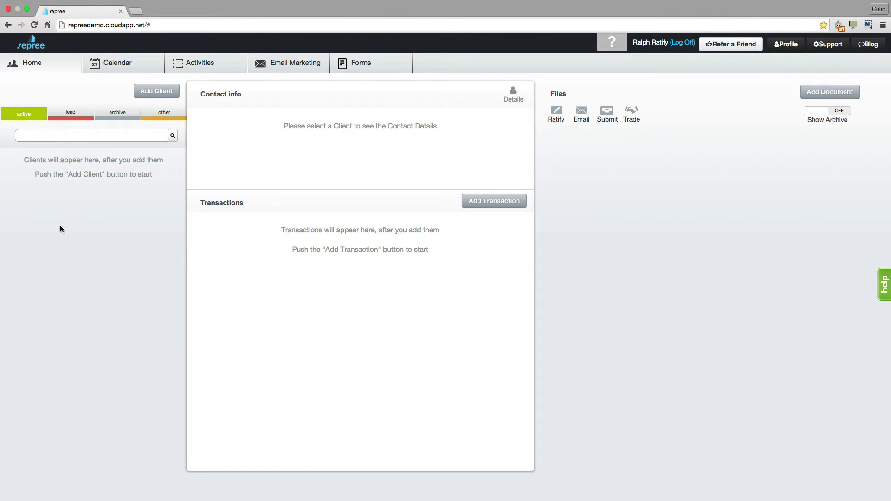
click(787, 46)
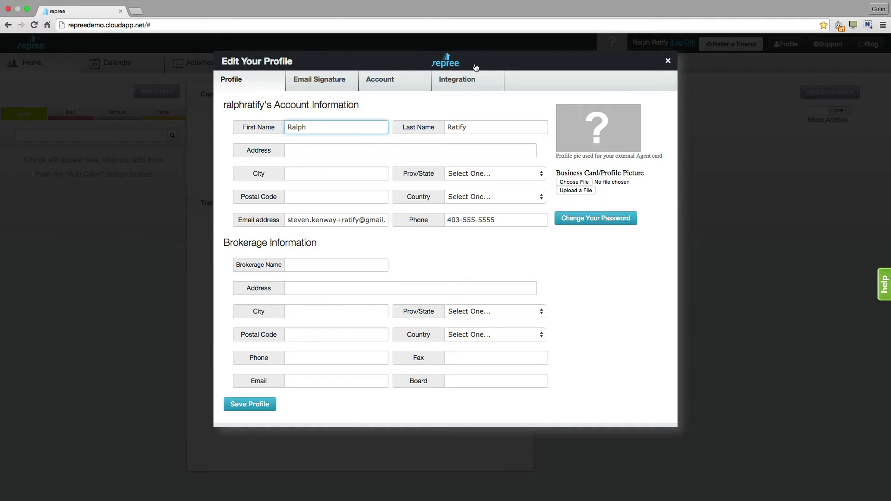
click(321, 85)
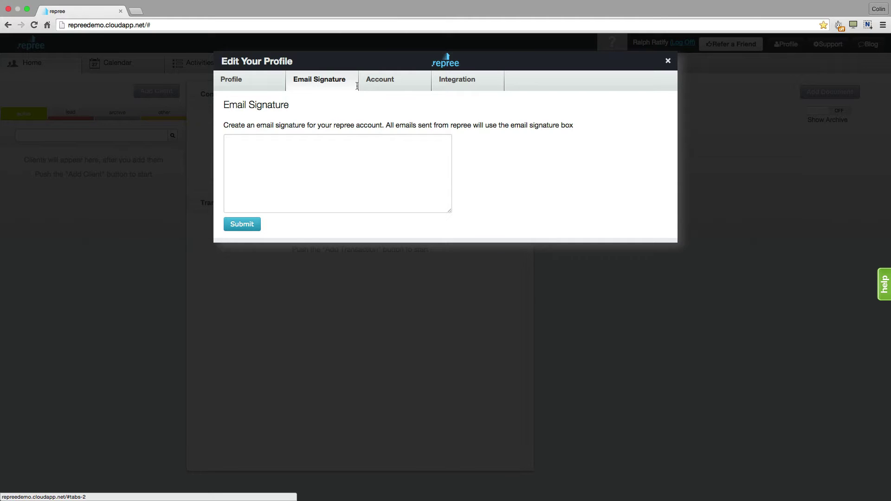
click(372, 86)
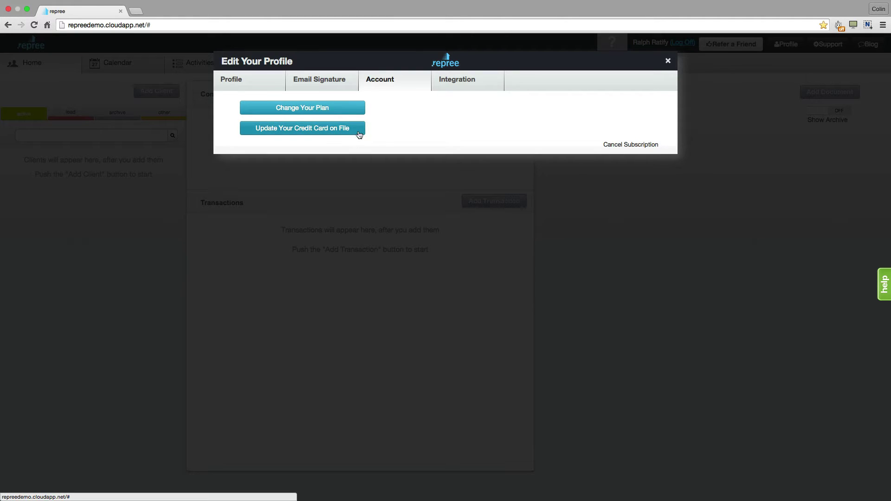
click(667, 61)
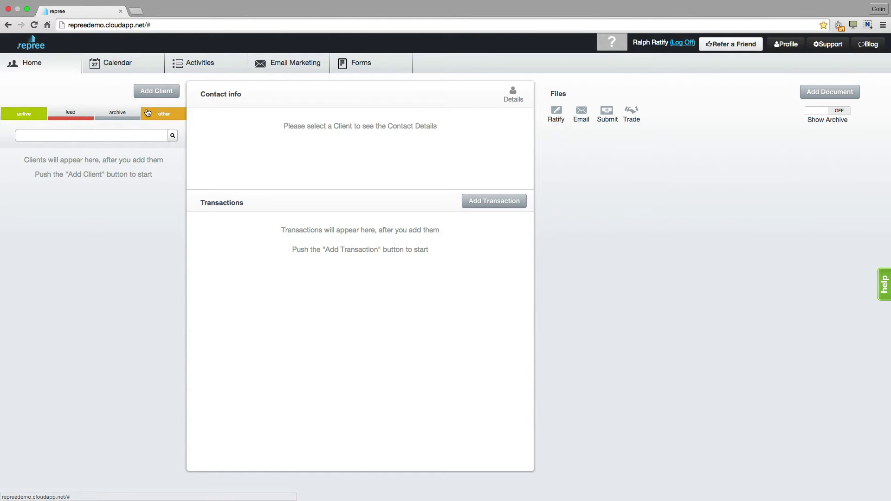
Add a new client, entering the client's first name, last name and e-mail address
click(151, 93)
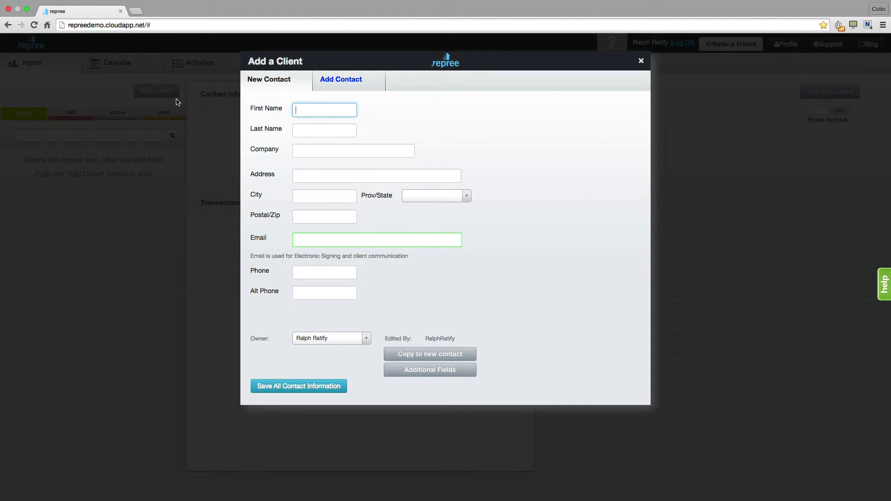
key(Tab)
key(Tab)
key(Tab)
key(Tab)
key(Tab)
key(Tab)
key(Tab)
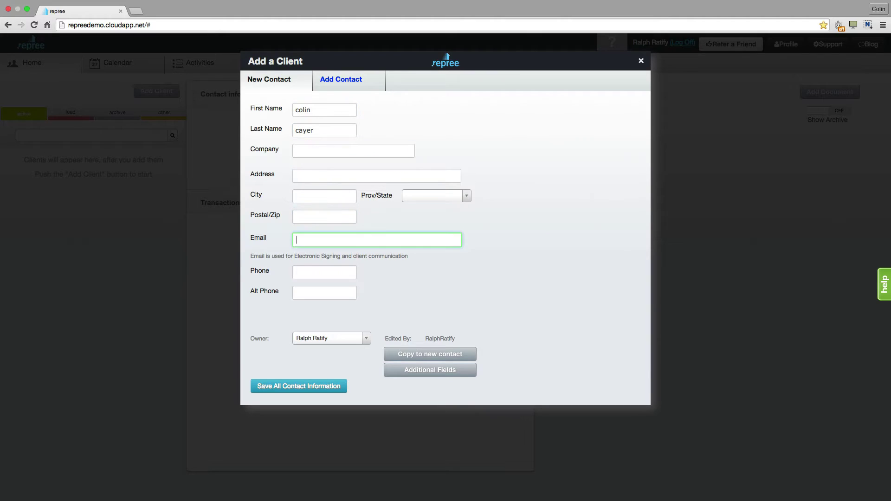
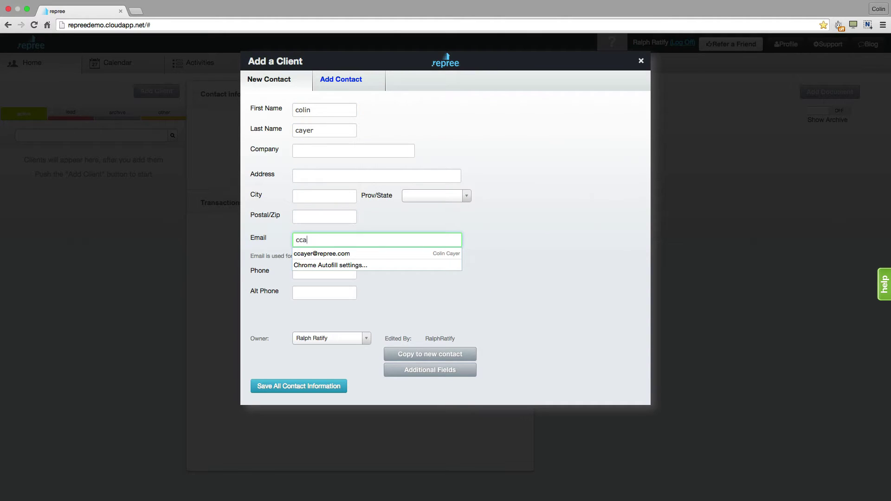
click(323, 376)
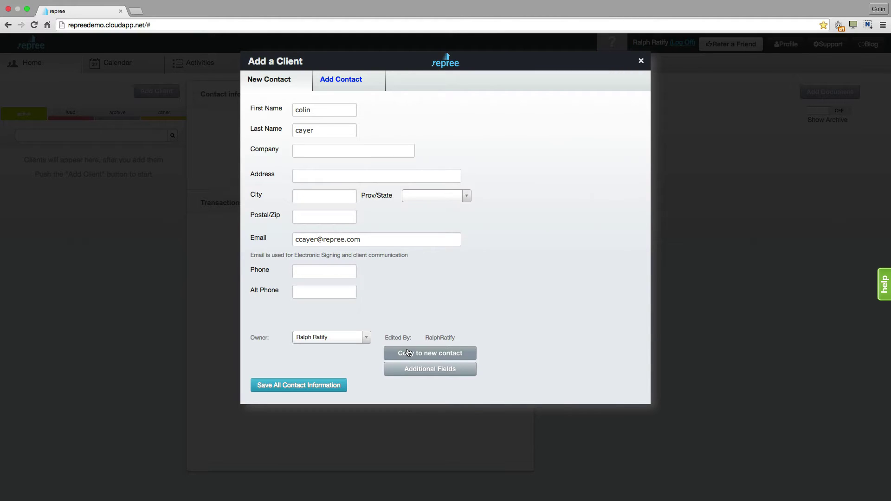
Add a second contact 'Secondary Contact' with the same e-mail and save the client
click(351, 81)
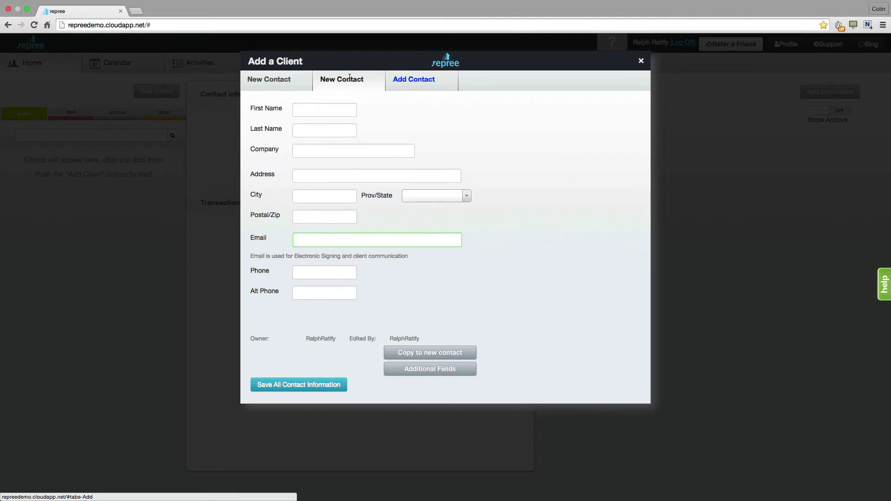
click(319, 111)
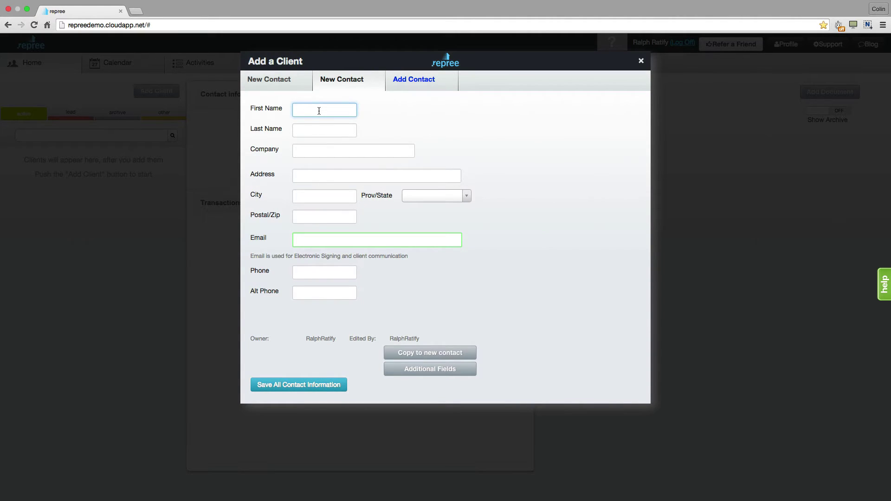
text(Secondary)
key(Tab)
text(Contact)
click(376, 240)
click(318, 252)
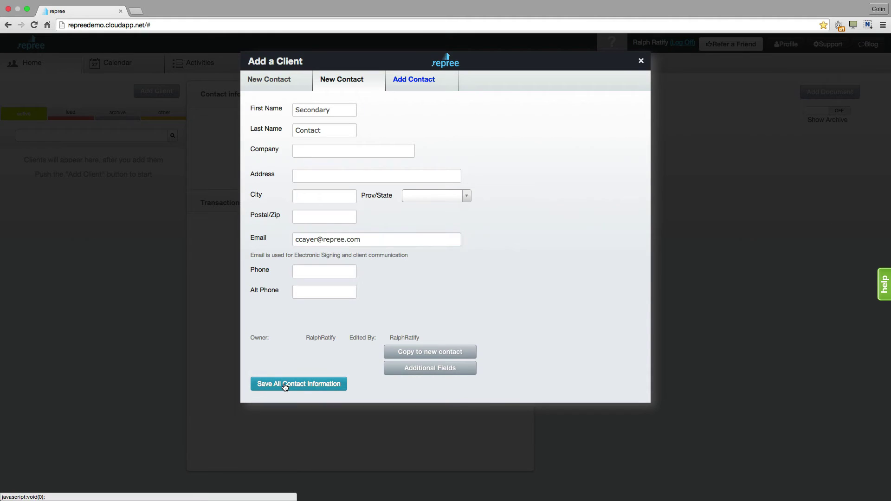
click(285, 385)
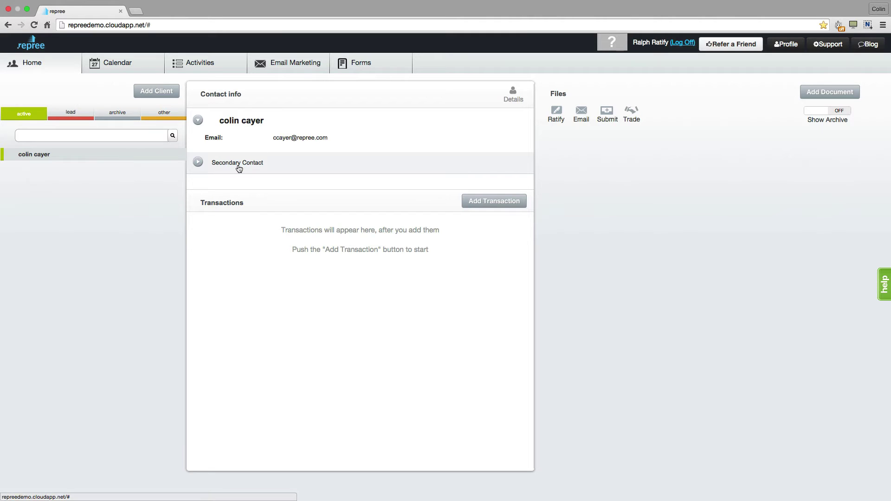
Edit the client, changing the first and last names' initials to capital 'C', and save
click(197, 162)
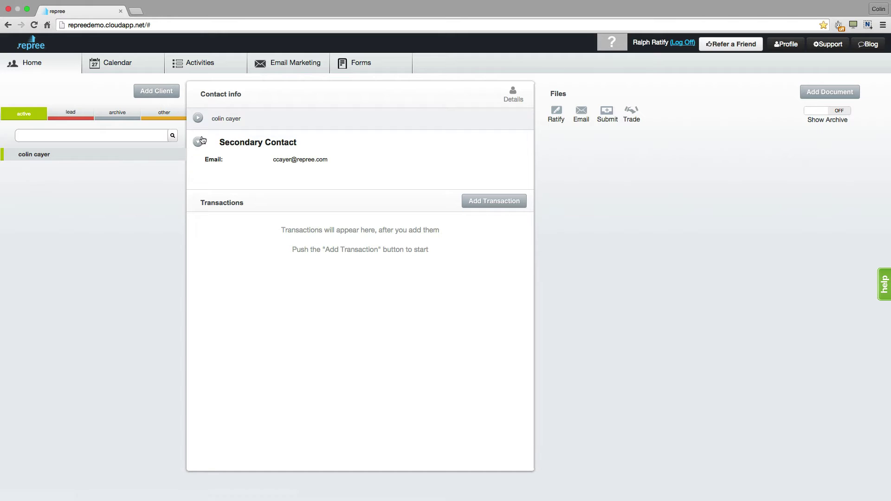
click(199, 120)
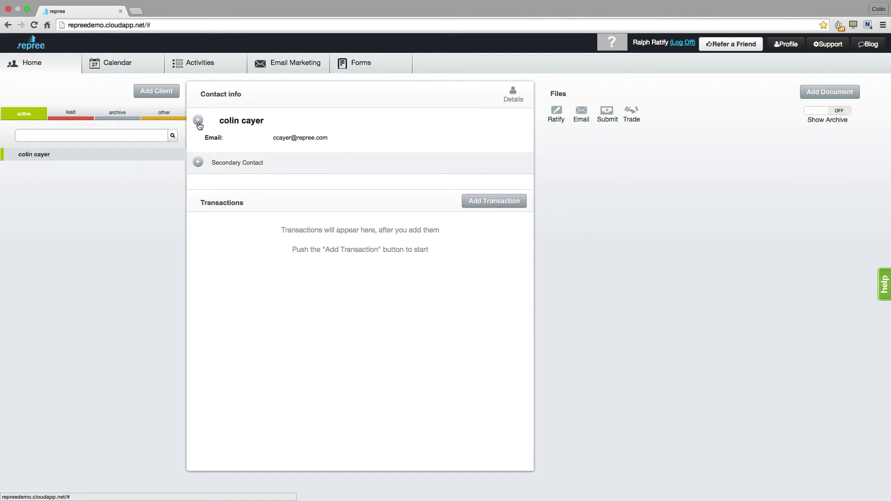
mouse_move(179, 152)
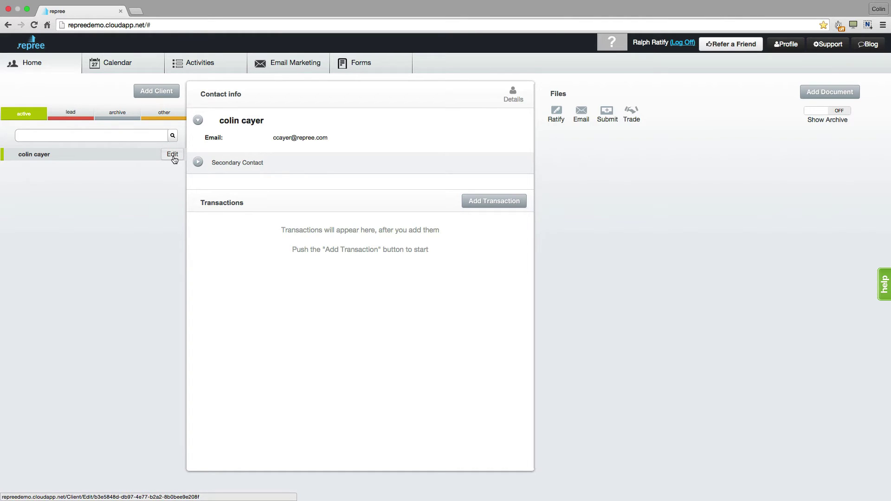
click(173, 156)
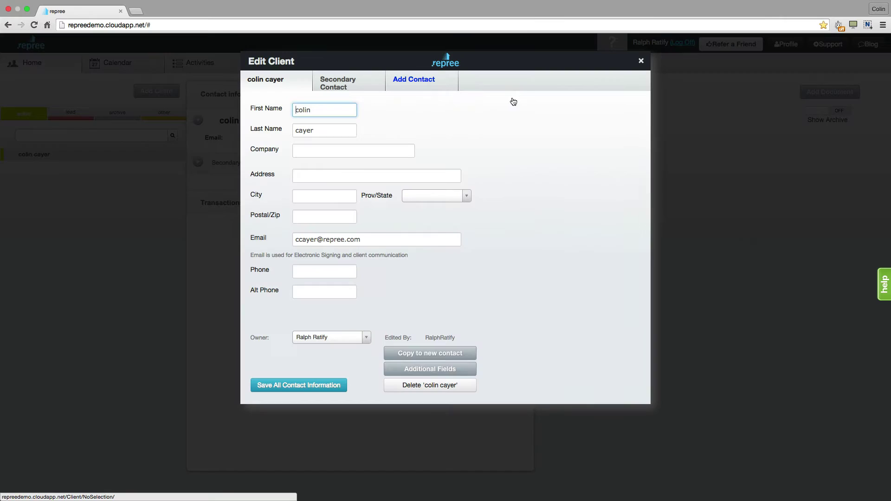
key(Delete)
text(Colin)
click(298, 131)
key(Delete)
text(C)
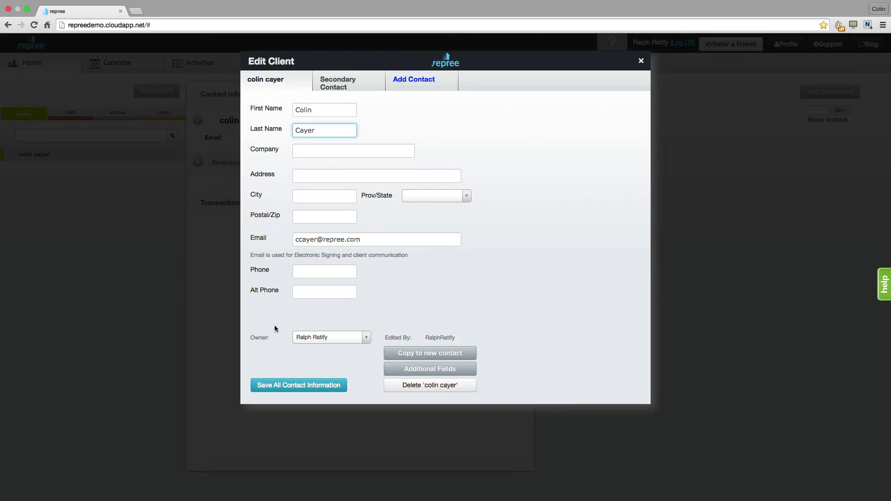
click(264, 382)
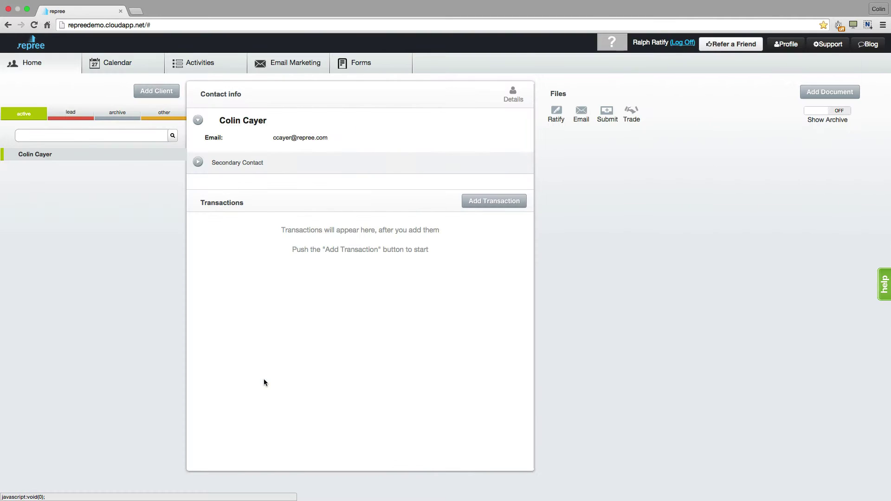
mouse_move(139, 160)
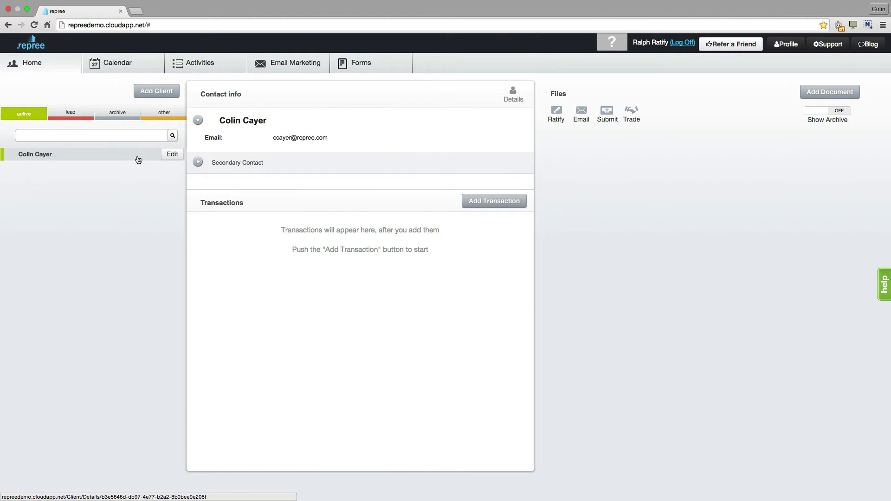
Add an Active Listing transaction for 1 First St. and check its details
click(483, 201)
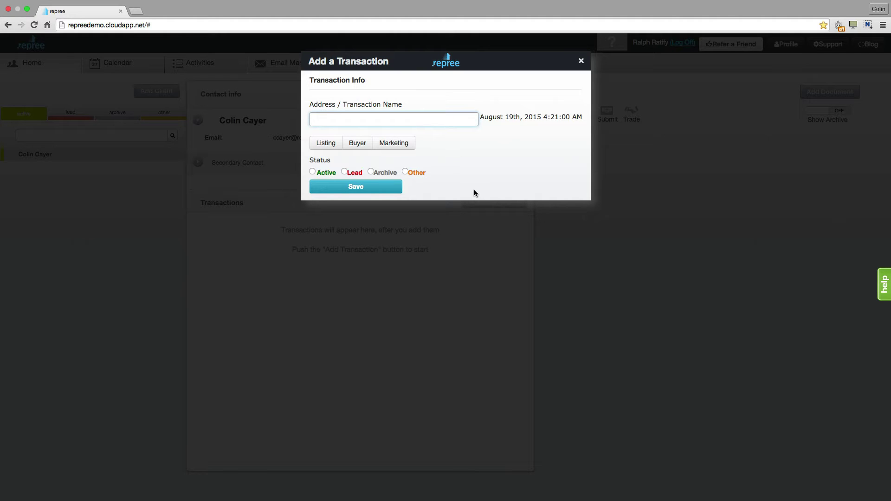
text(1 First St.)
click(337, 146)
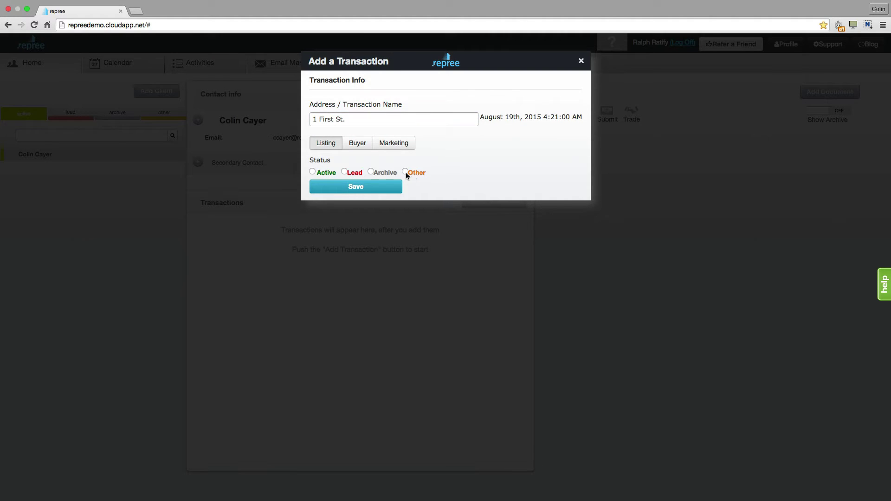
click(312, 171)
click(355, 187)
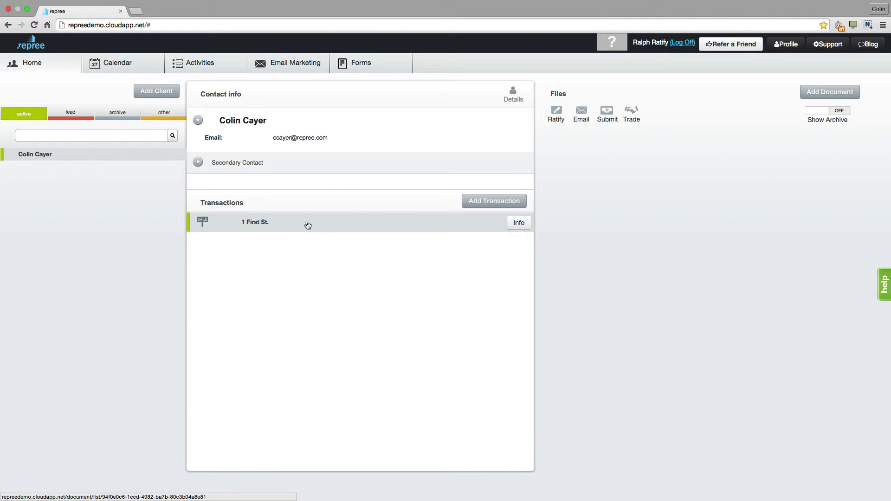
click(518, 224)
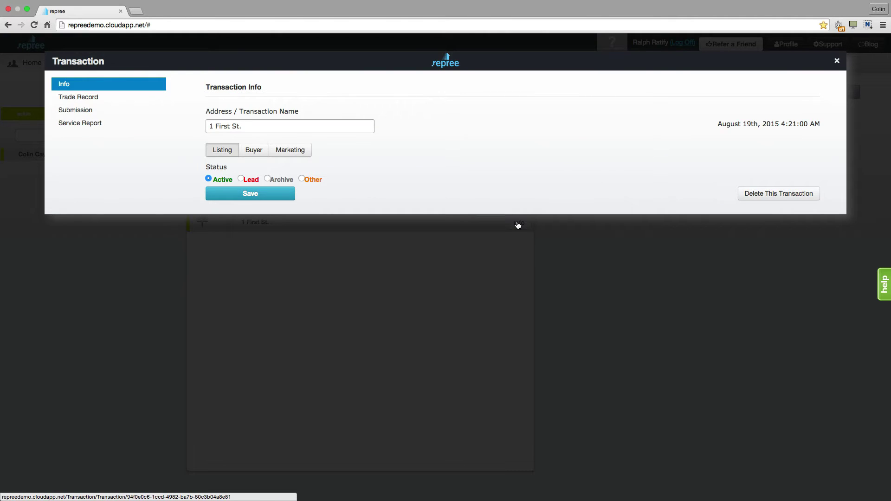
click(518, 226)
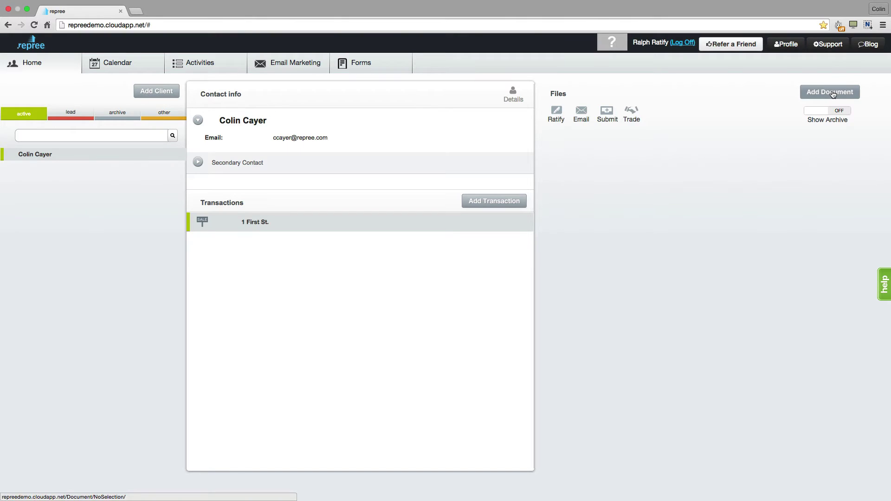
Peek at the forms library from Add Document, return to the client page, and reopen Add Document
click(833, 93)
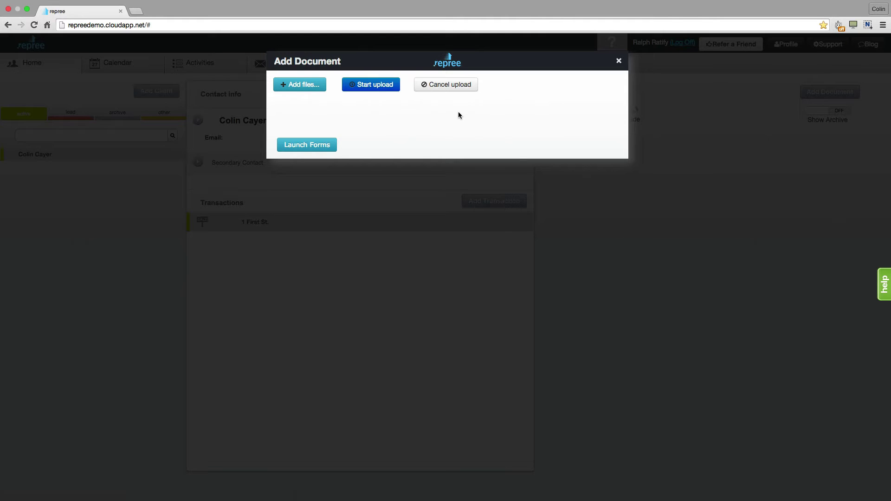
click(301, 146)
click(741, 61)
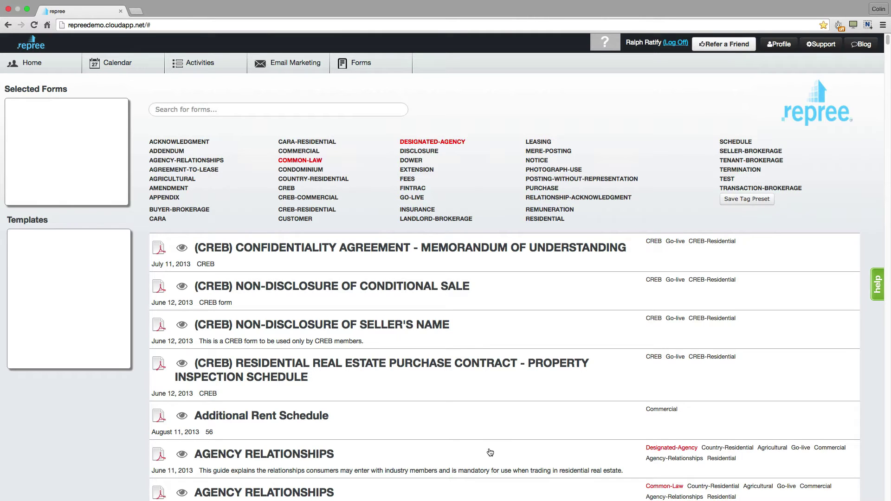
click(51, 68)
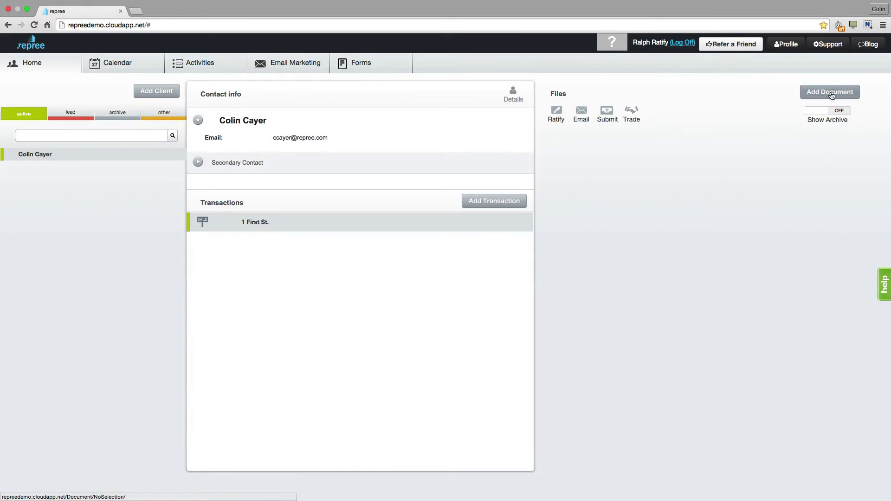
click(821, 96)
Upload WSK - purchase contract p.1 and p.2 to the client's files and begin Ratify e-signing
click(299, 89)
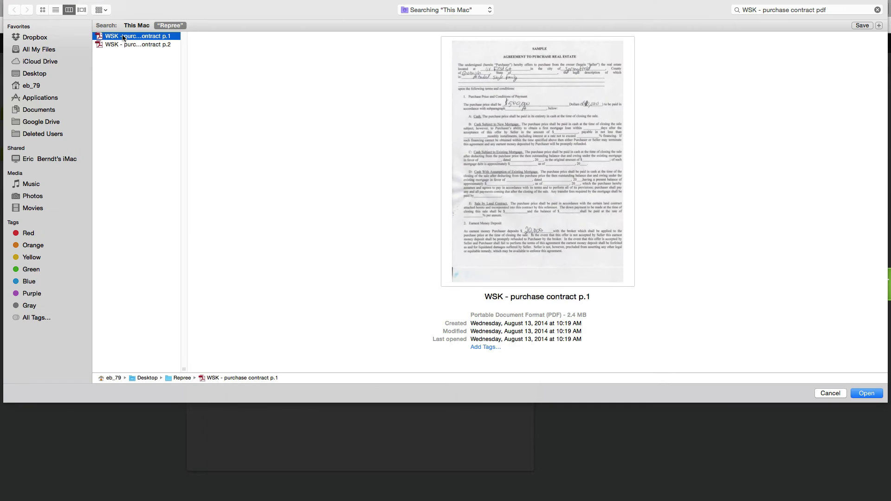
shift+click(121, 44)
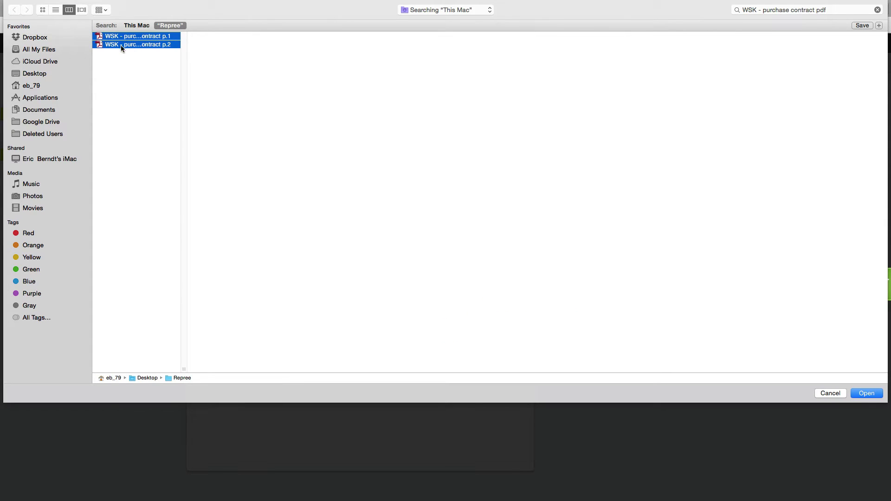
click(866, 393)
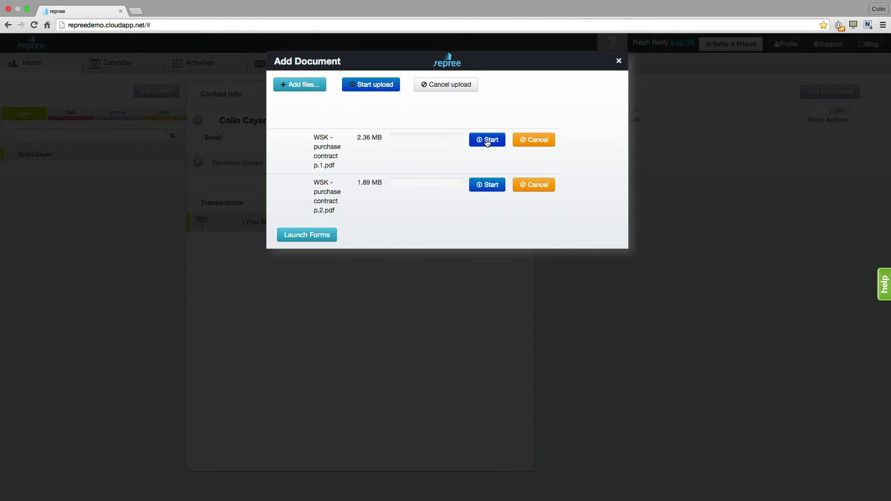
click(501, 187)
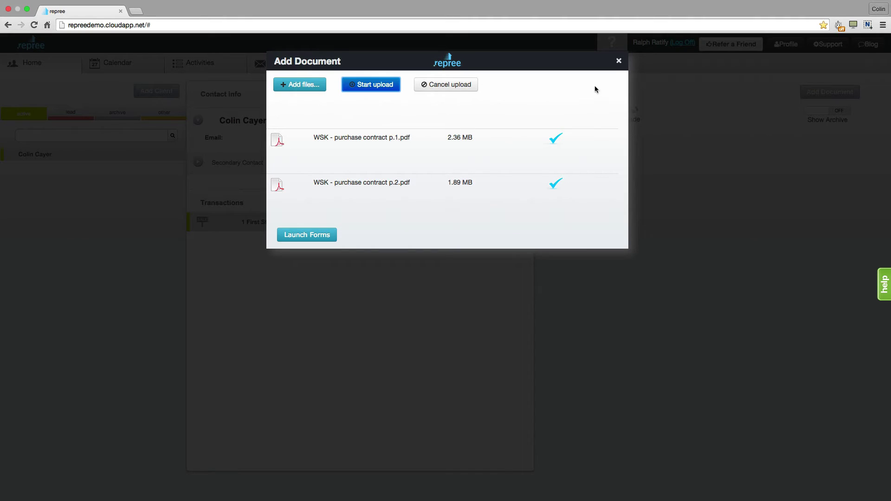
click(619, 62)
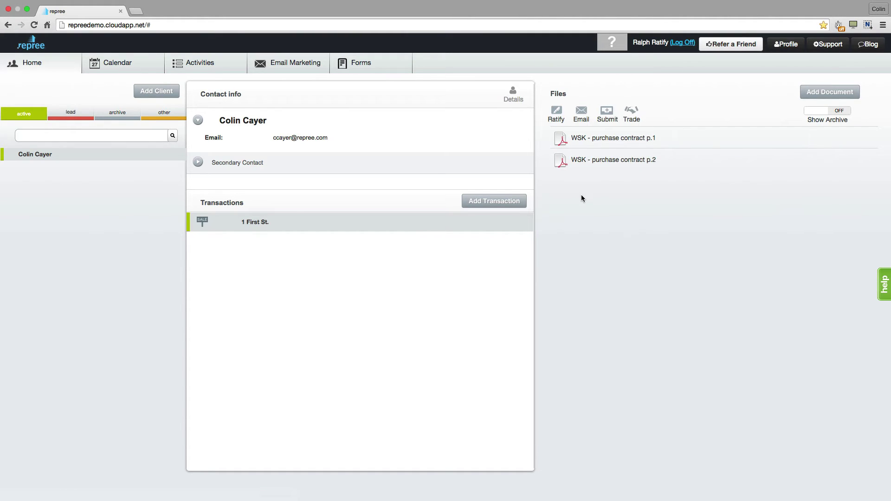
click(556, 112)
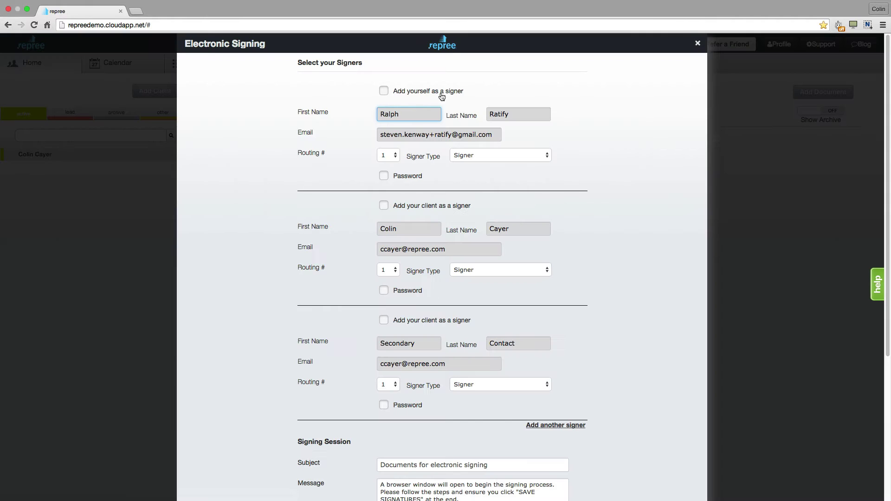
Add the client as a signer with routing number 2 and signer type Signer
click(384, 91)
click(384, 207)
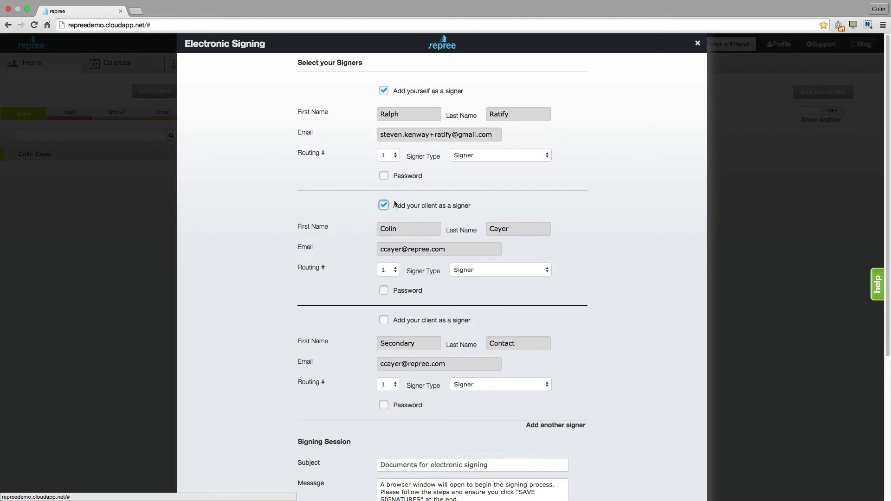
click(396, 267)
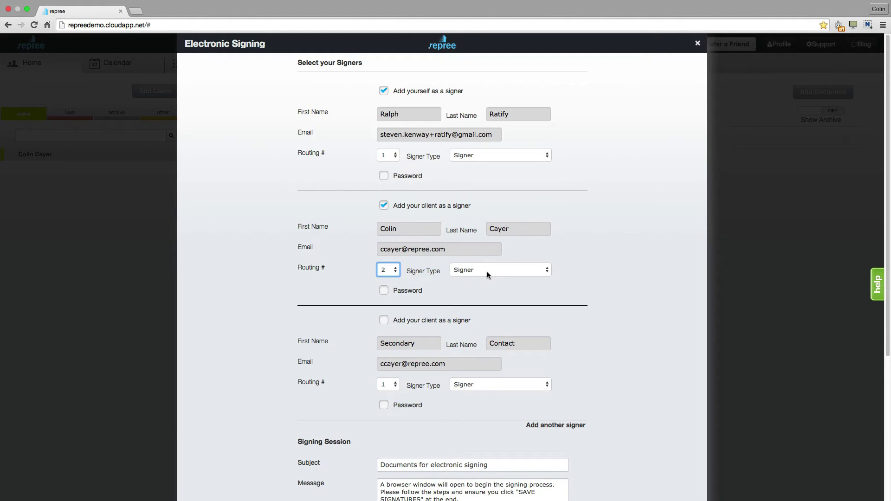
click(548, 273)
click(547, 272)
click(546, 271)
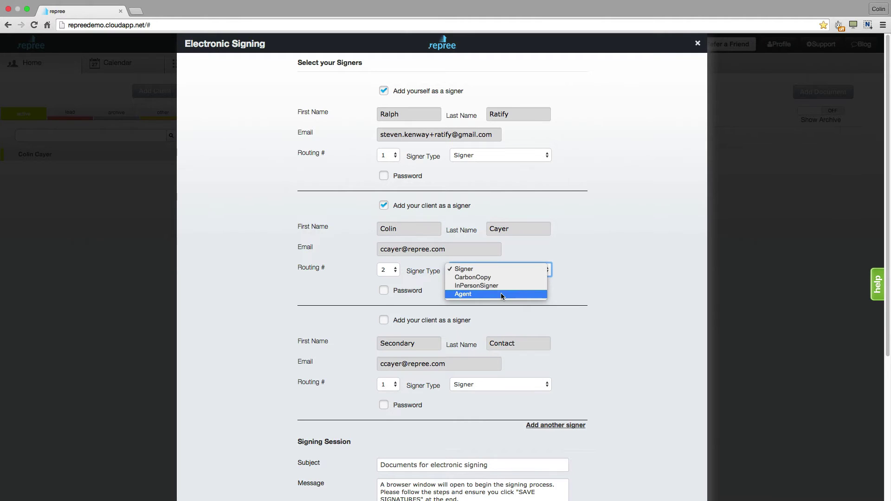
scroll(500, 294, down, 1)
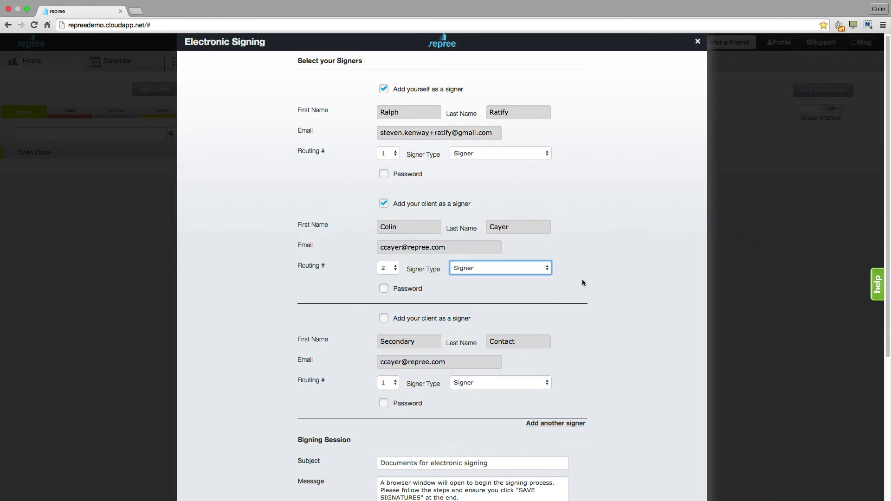
Remove yourself as signer, include Secondary Contact, and leave the extra signer block unticked
click(384, 89)
click(383, 318)
scroll(673, 340, down, 2)
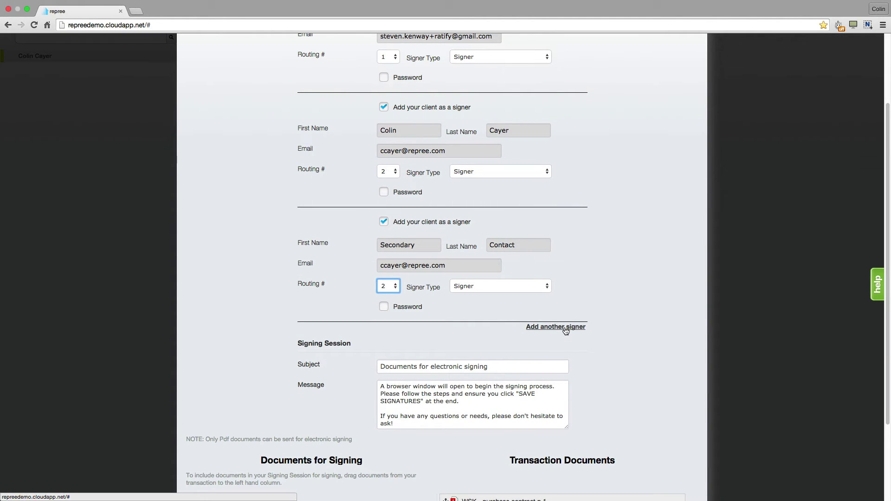
click(556, 327)
scroll(534, 301, down, 2)
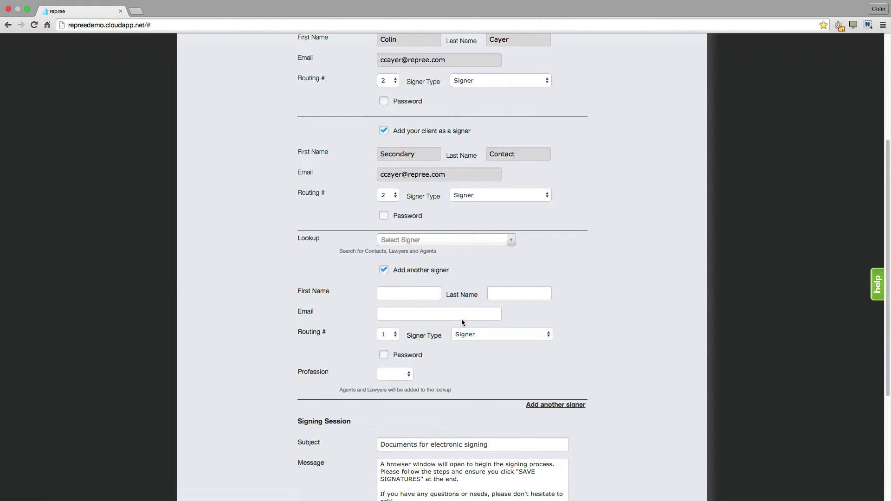
click(385, 271)
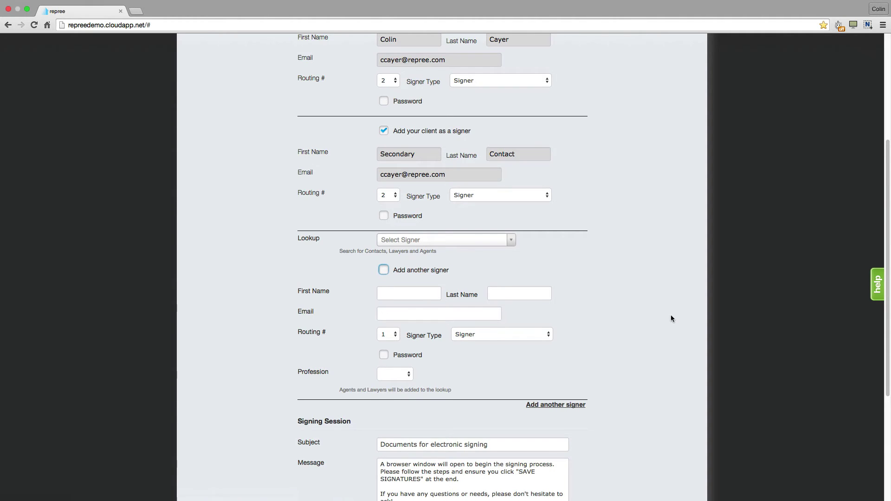
scroll(670, 315, down, 5)
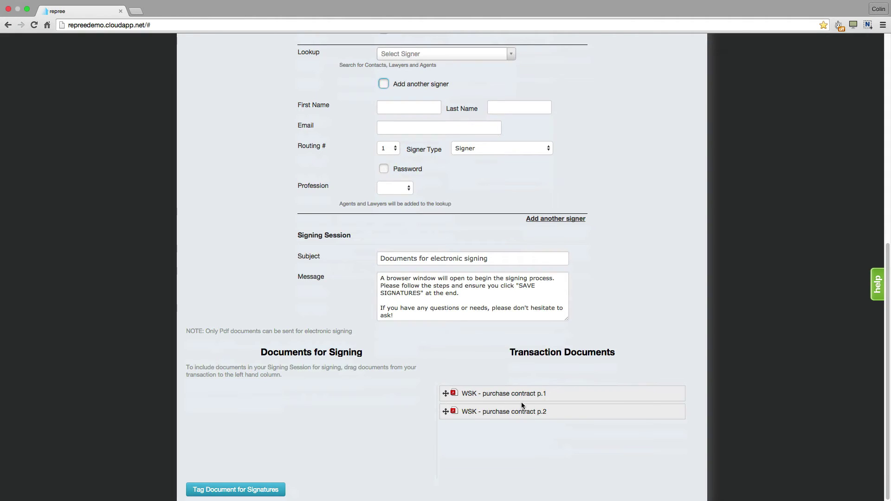
Move WSK purchase contract pages 1 and 2 into Documents for Signing and start tagging them
drag(529, 394, 281, 400)
drag(494, 393, 265, 390)
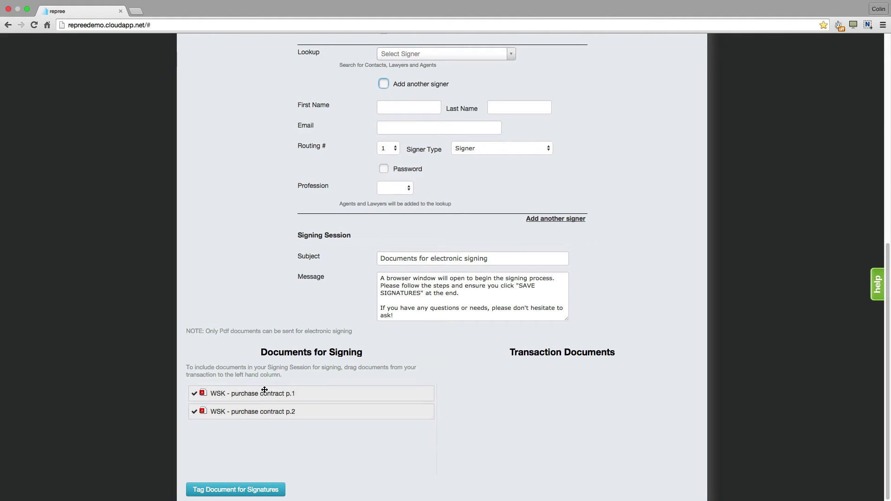
click(224, 490)
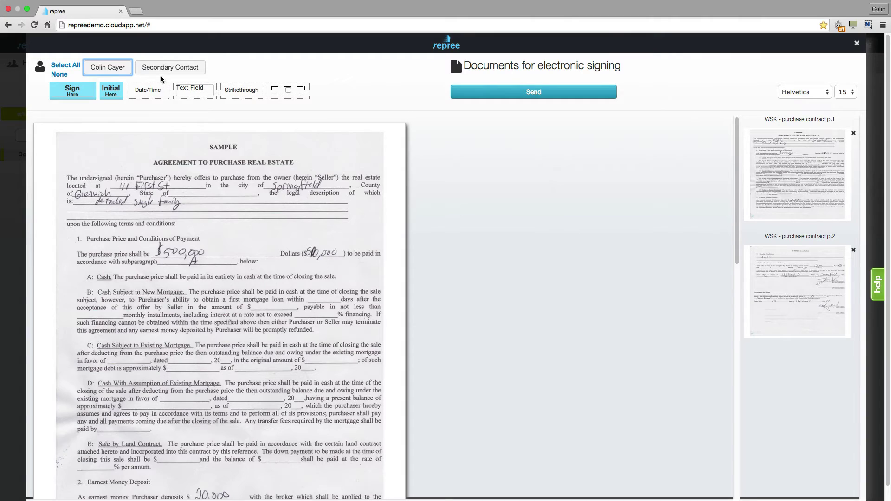
Assign new tags to both signers: the client and the Secondary Contact
click(64, 66)
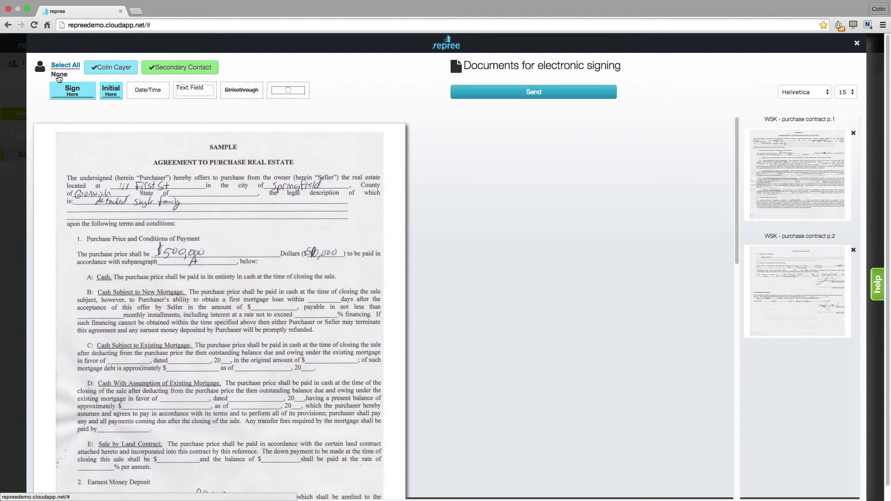
click(59, 75)
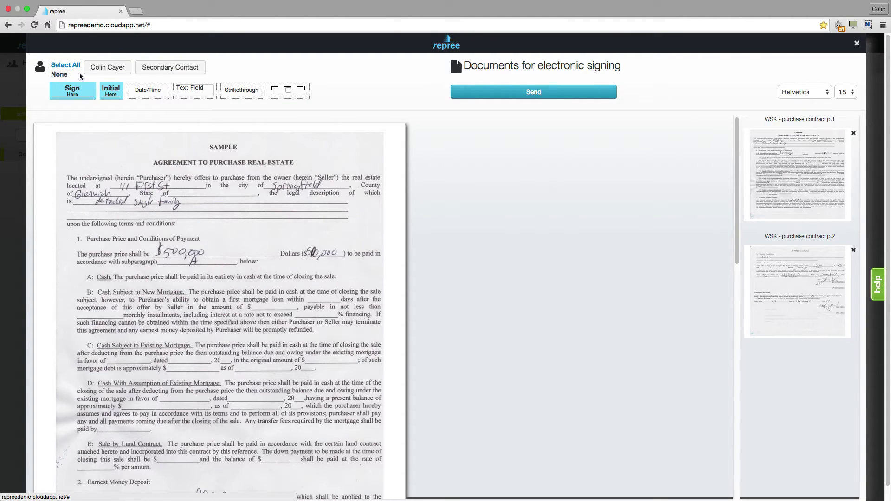
click(113, 69)
click(171, 69)
click(108, 70)
click(160, 69)
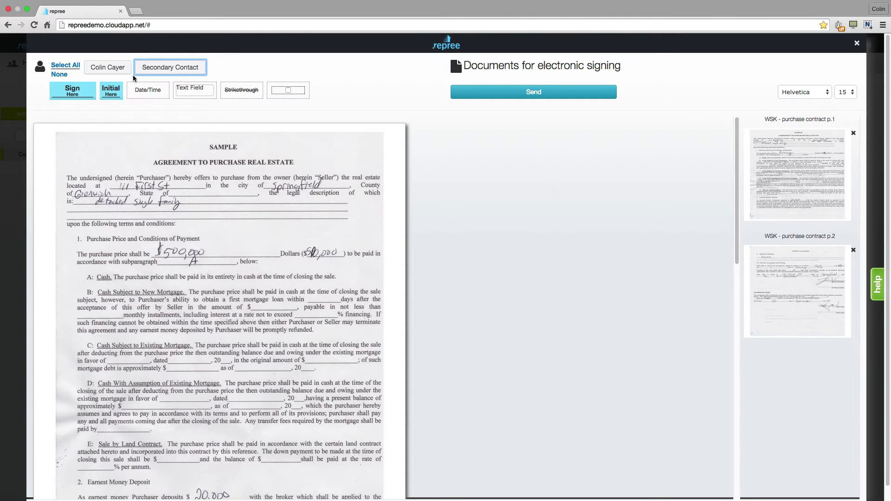
click(60, 67)
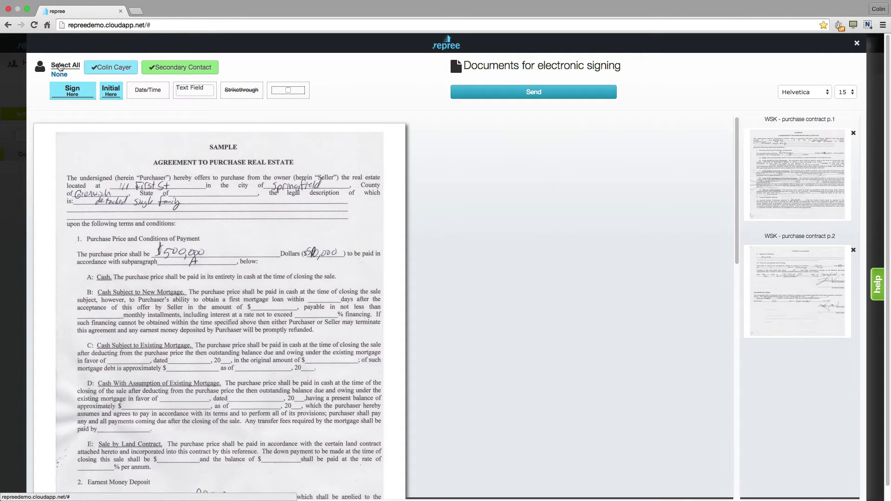
Adjust the seller Sign Here tag and place Initial Here tags at the bottom of page 1
scroll(272, 195, down, 15)
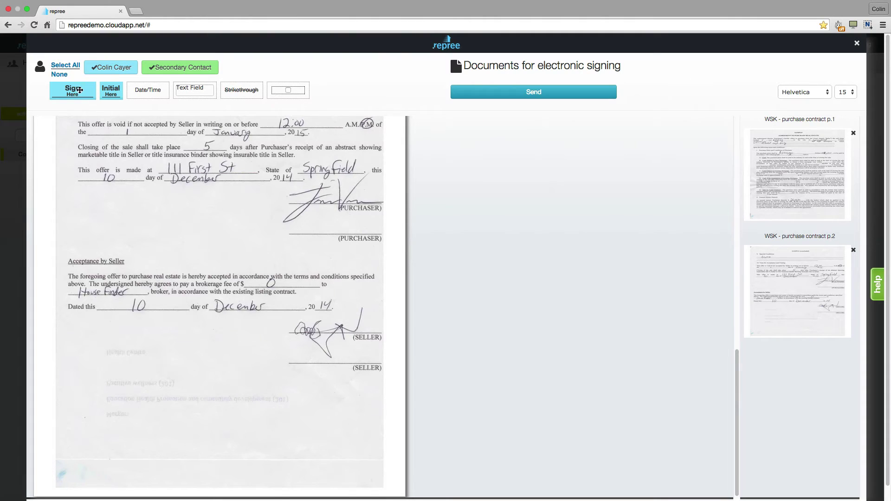
drag(66, 91, 228, 344)
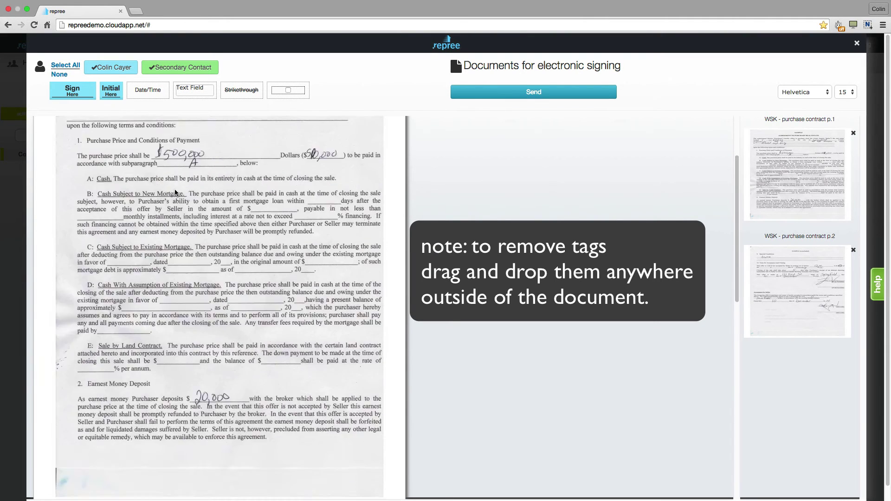
drag(112, 90, 177, 304)
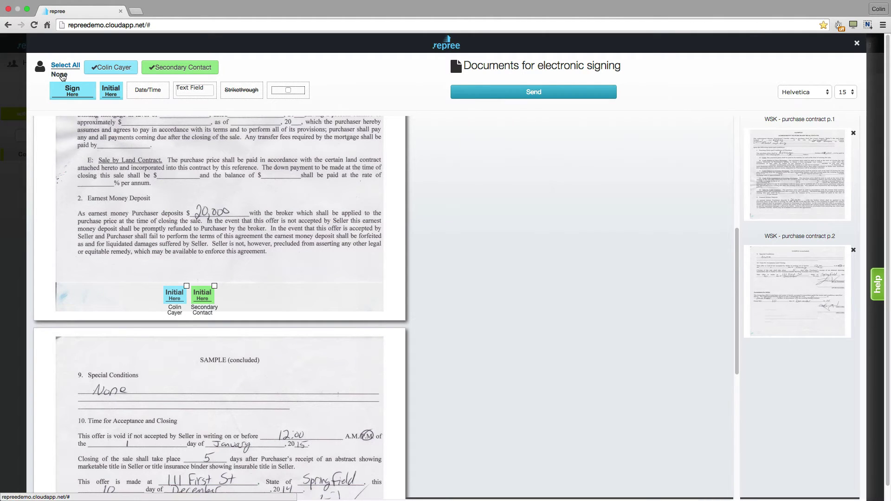
Strike through the 20,000 deposit and add a '10,000' text field above it
click(60, 75)
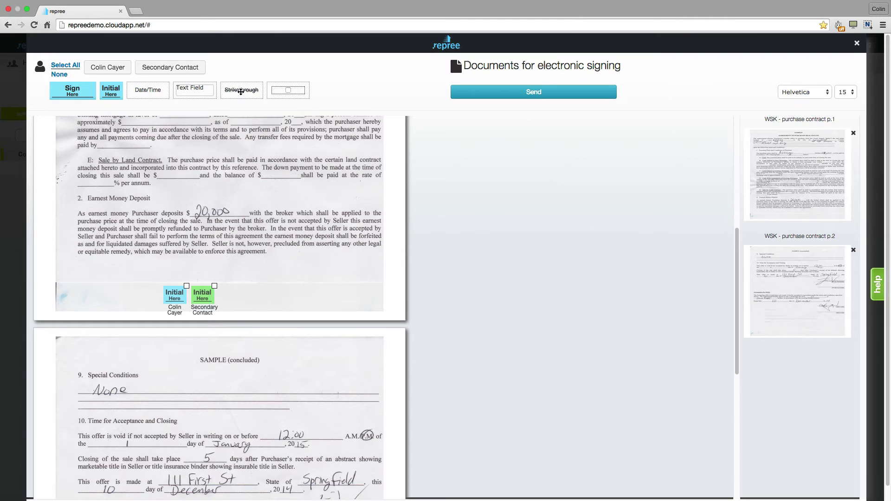
drag(241, 91, 203, 223)
drag(213, 84, 225, 190)
text(10,000)
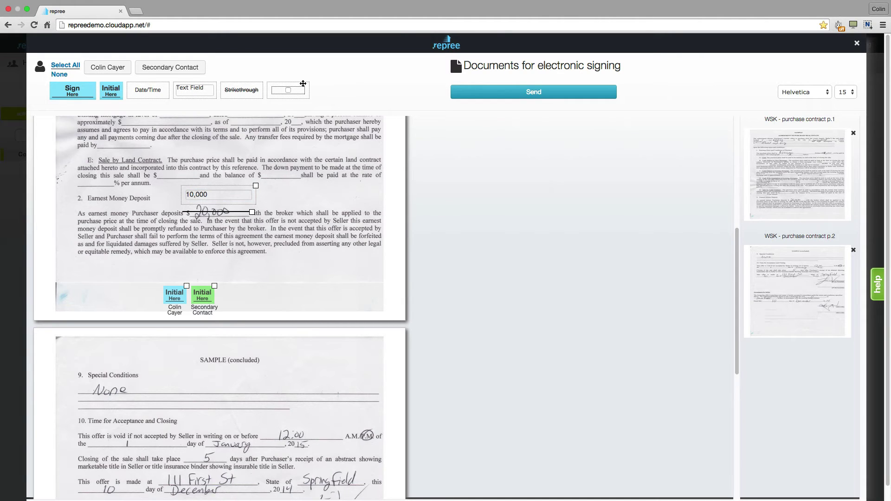
Add a ticked checkbox at E: Sale by Land Contract and an empty signer text field beside 10,000
drag(303, 83, 94, 157)
click(78, 160)
scroll(79, 181, up, 2)
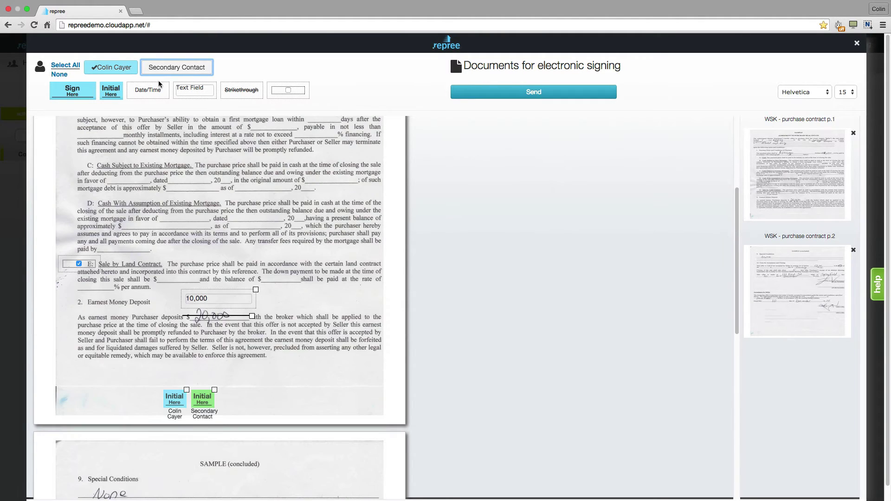
drag(208, 91, 302, 300)
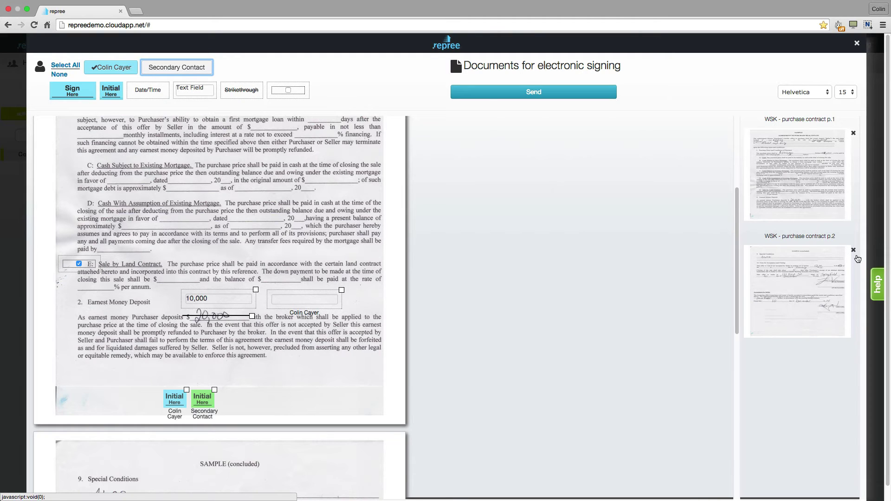
Review both contract pages and send the documents out for signing
click(798, 255)
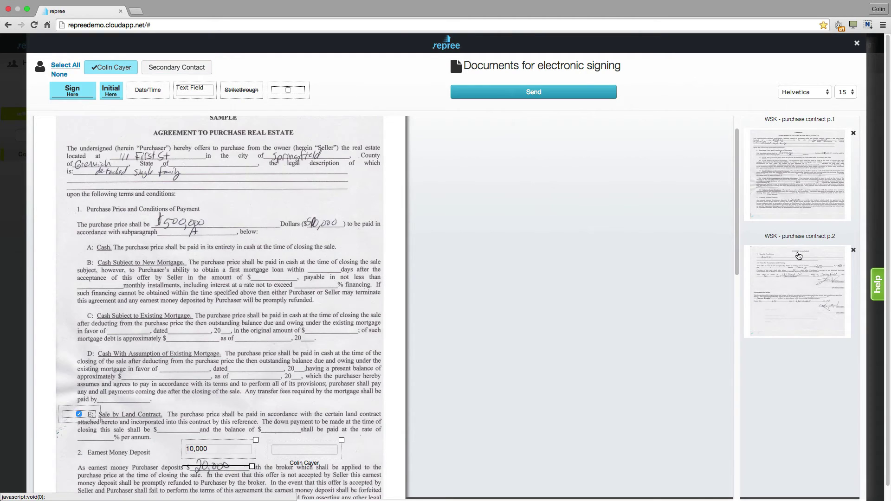
click(814, 178)
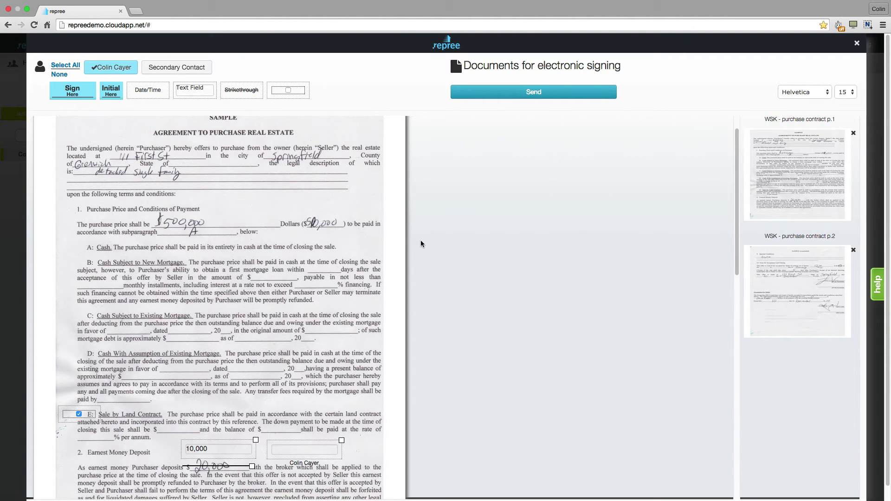
scroll(419, 241, down, 10)
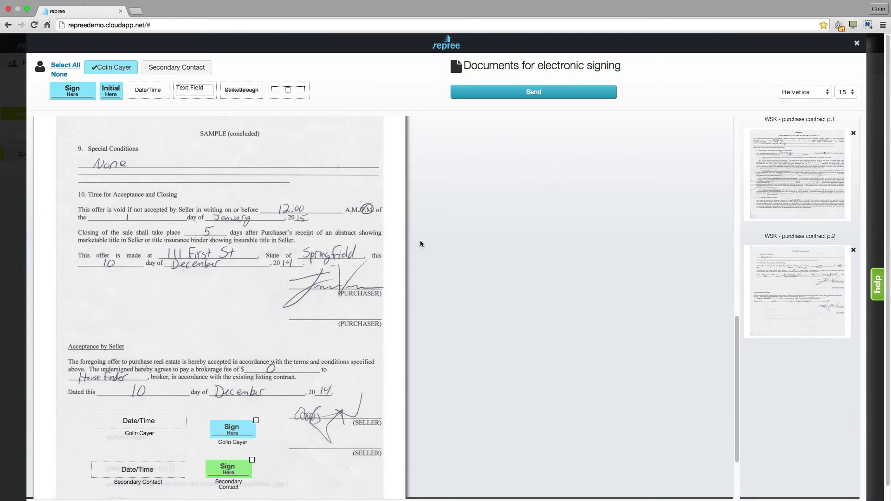
scroll(420, 243, down, 2)
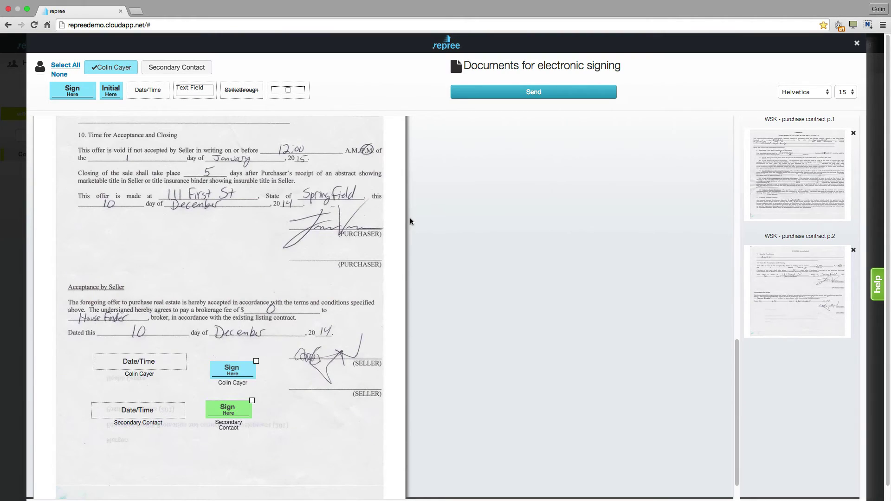
click(533, 95)
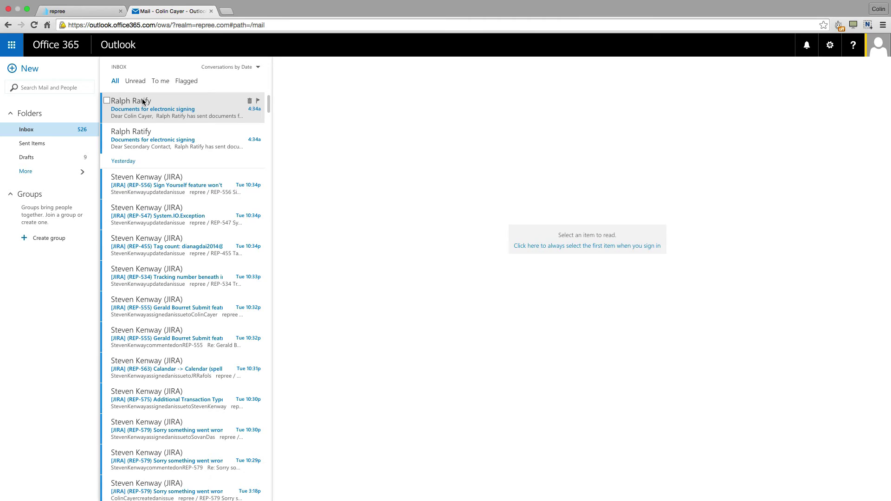
Open the 'Documents for electronic signing' email and launch its signing session
click(143, 101)
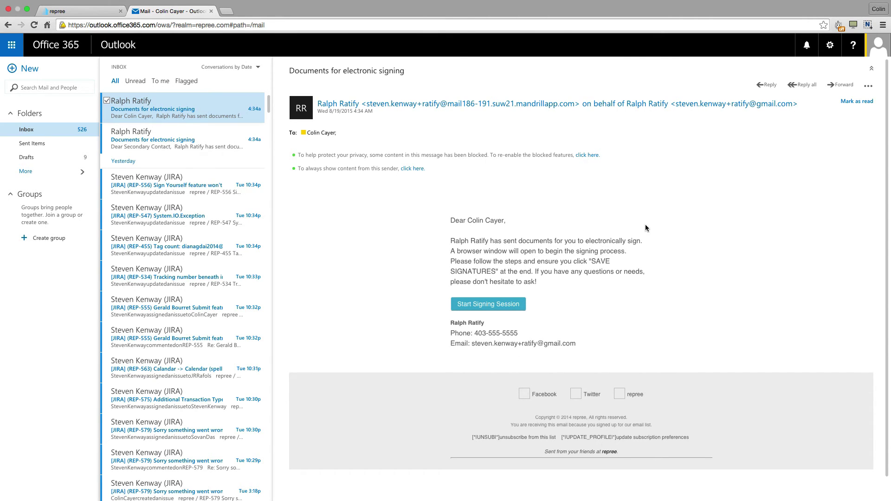
scroll(656, 229, down, 1)
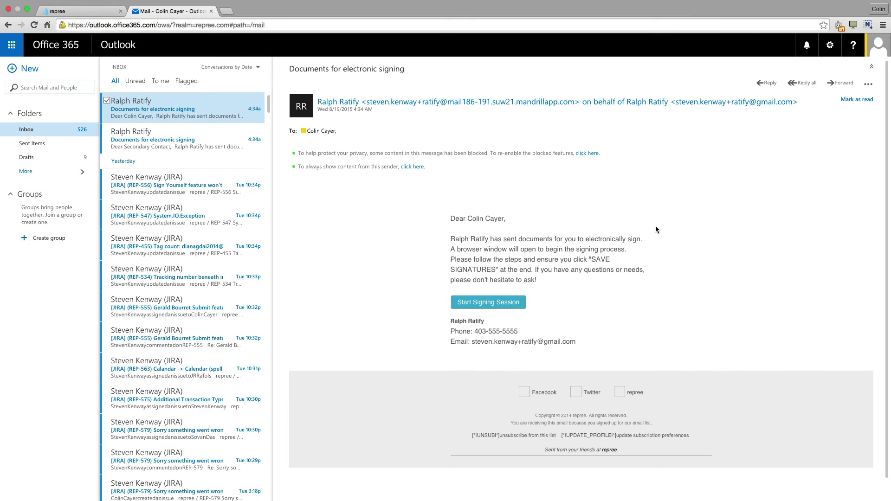
click(499, 300)
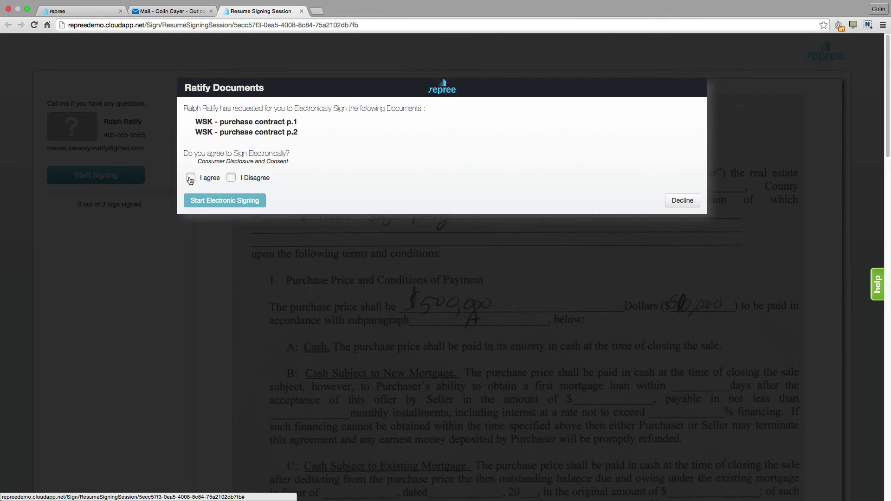
Agree to electronic signing, switch to a typed signature, and save the signature and initials
click(190, 179)
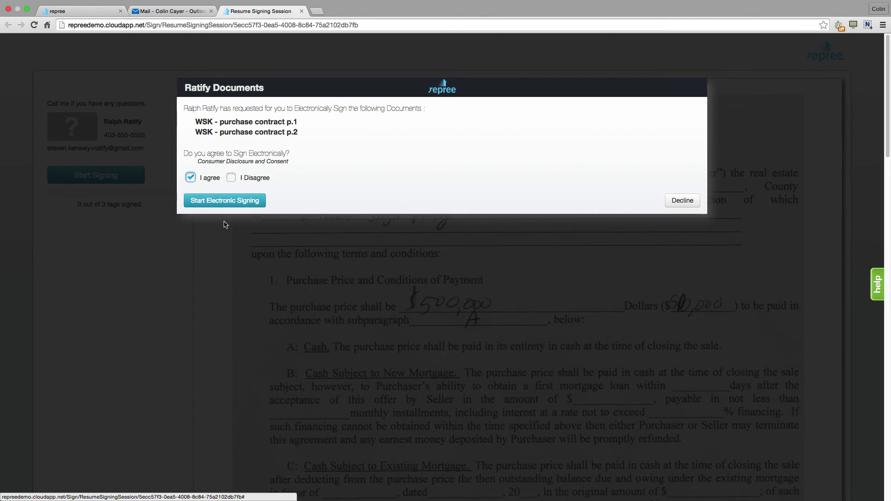
click(224, 201)
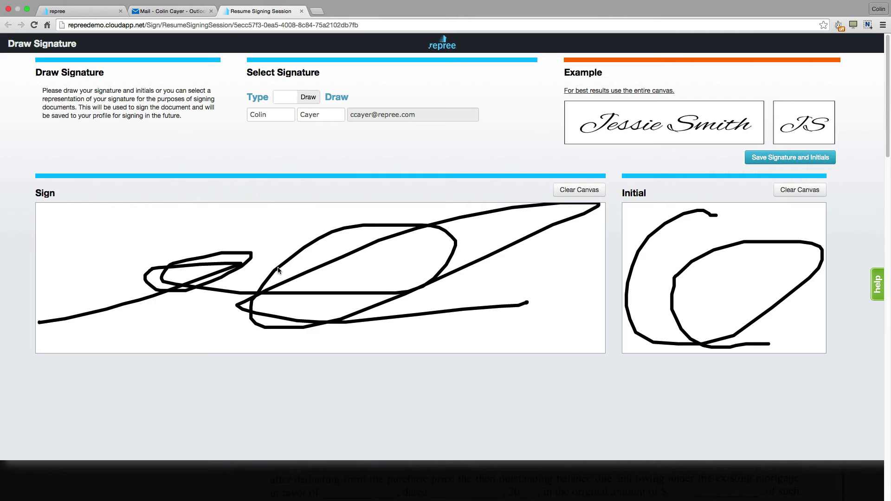
click(288, 100)
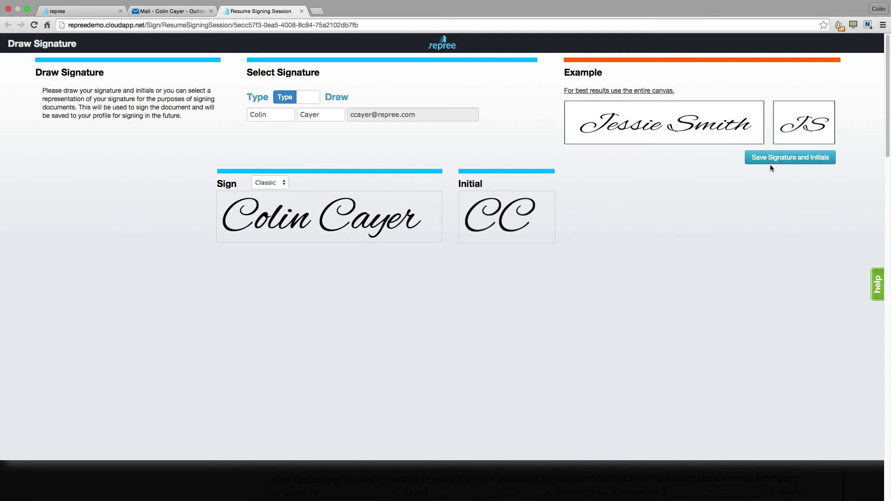
click(784, 158)
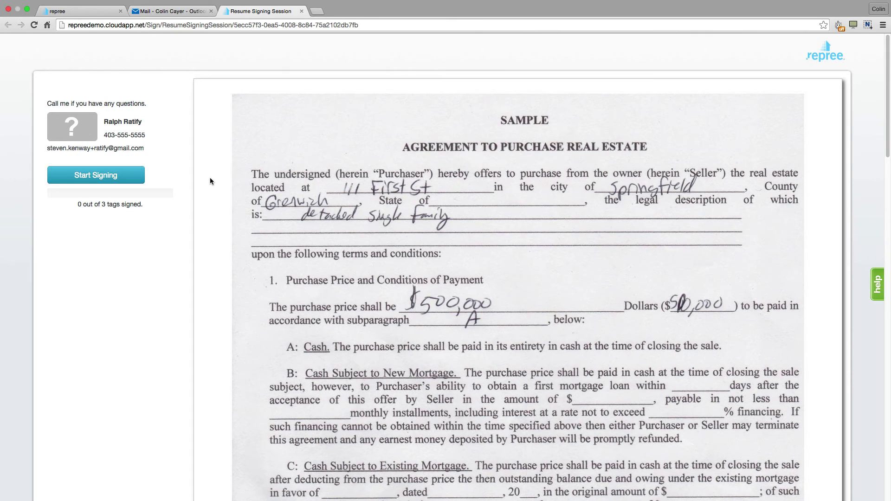
Step through the signing guide and fill the signer text field with 'ENTER TEXT HERE'
click(95, 175)
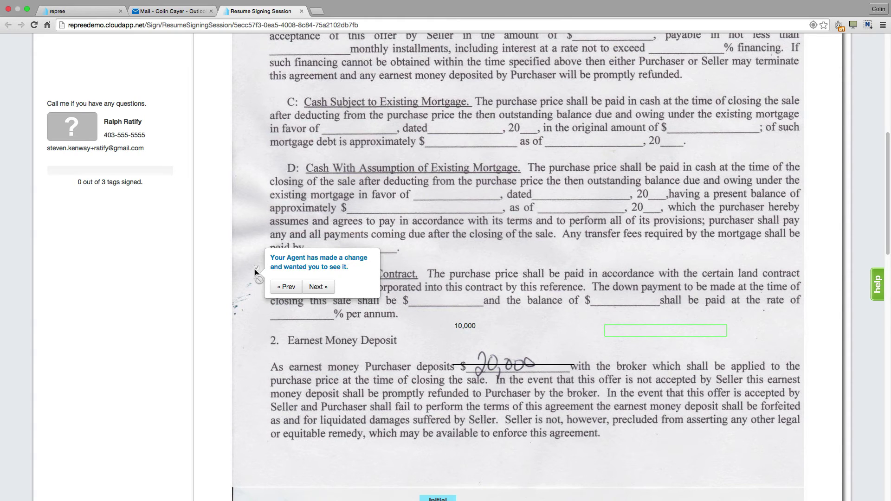
click(319, 287)
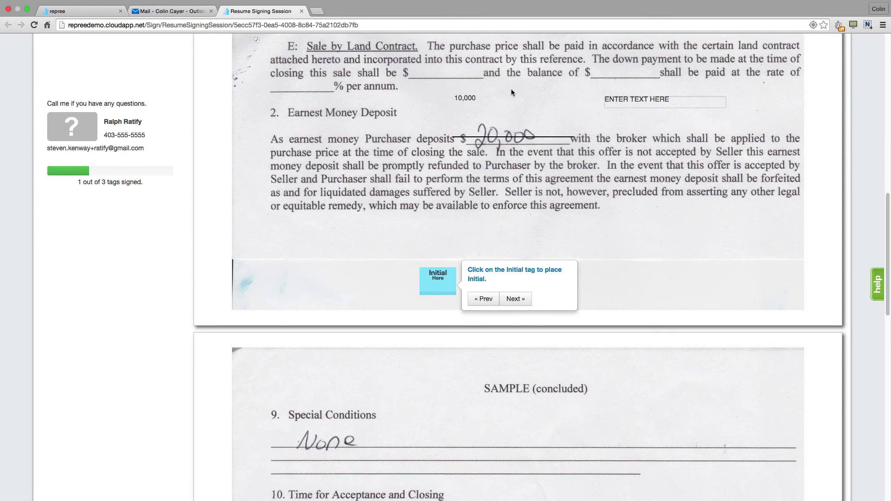
click(619, 102)
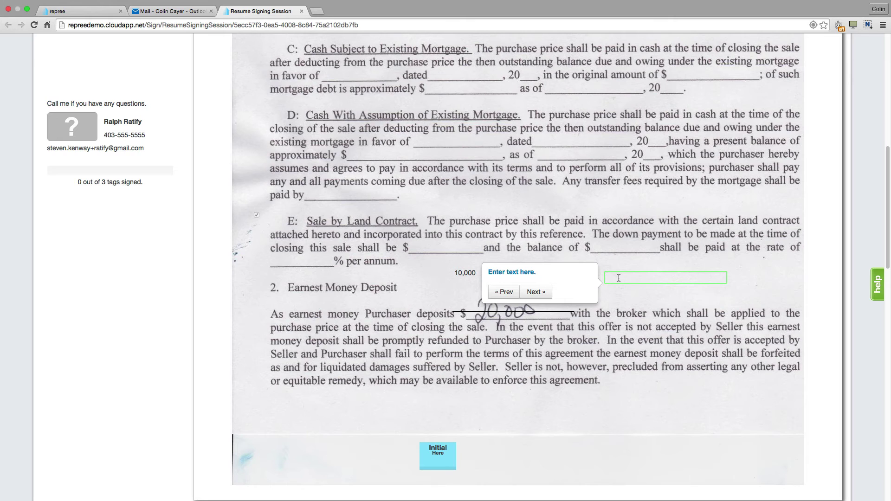
click(619, 278)
text(ENTER TEXT HERE)
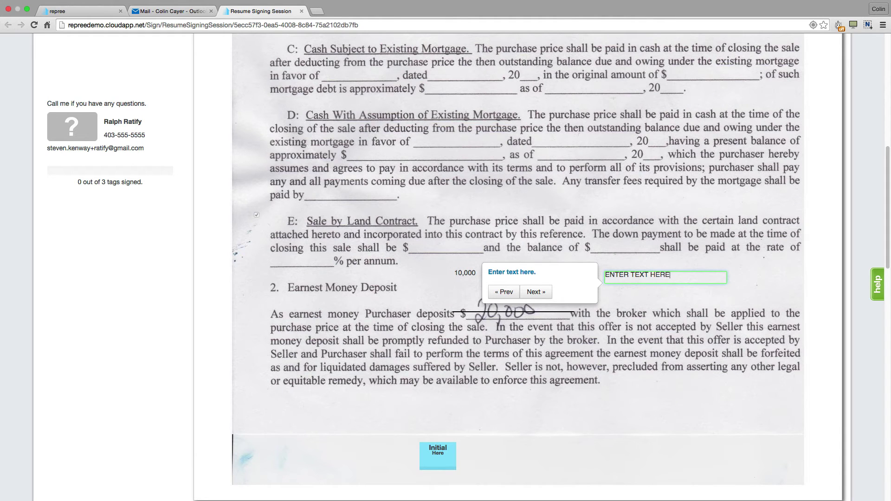
click(536, 292)
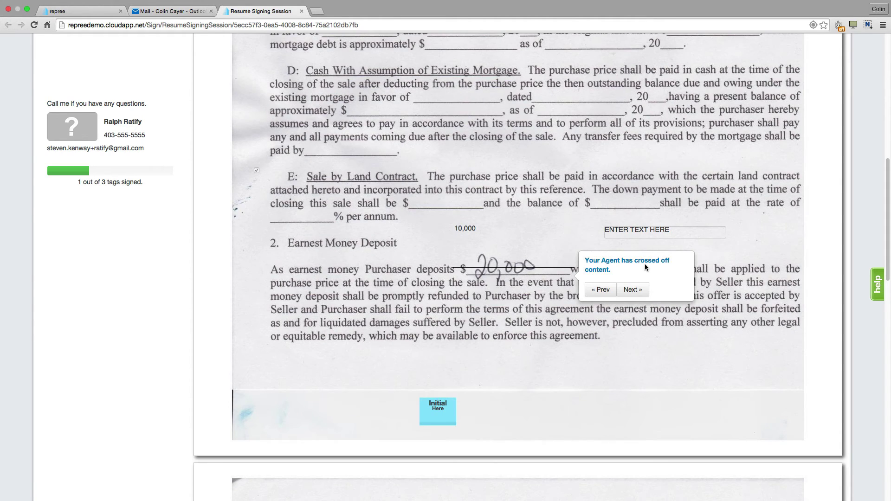
Sign at the seller signature spot, save the signed documents, and return to the dashboard
click(633, 290)
click(445, 278)
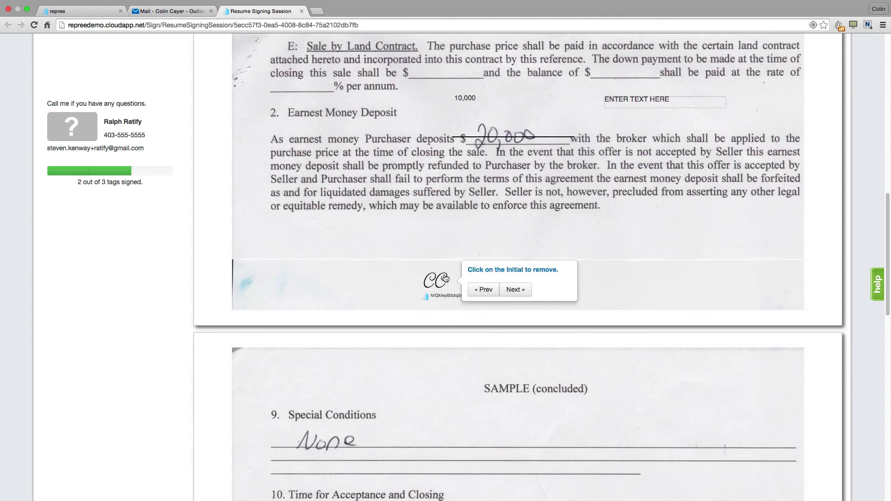
click(519, 290)
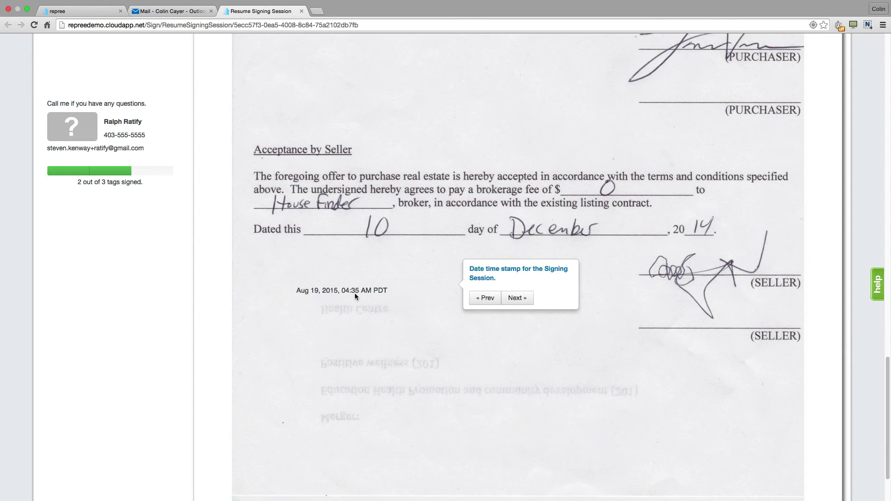
click(522, 300)
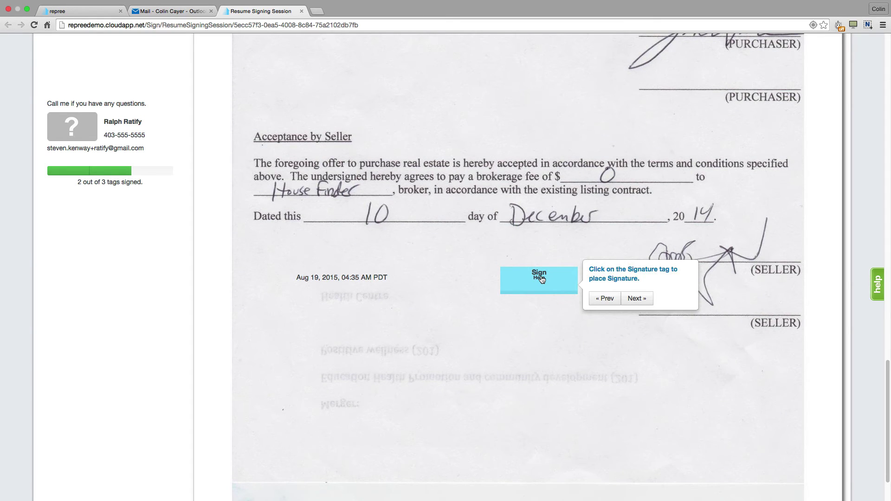
click(542, 279)
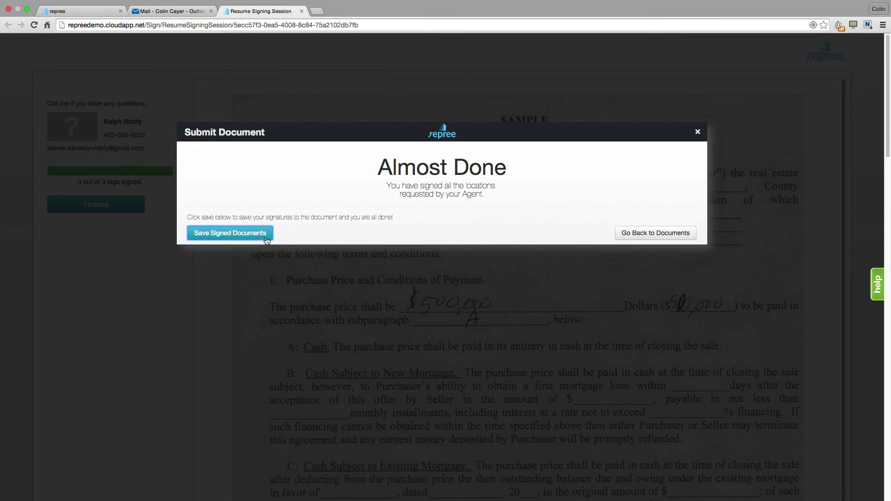
click(257, 233)
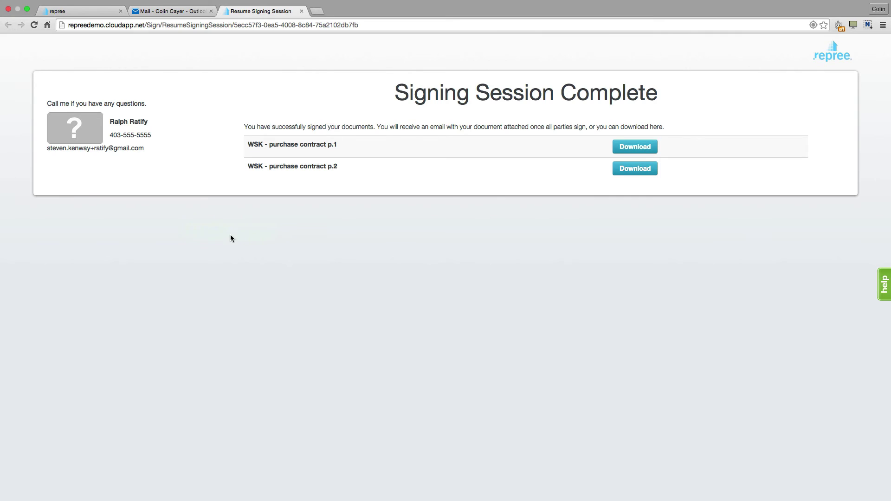
click(81, 12)
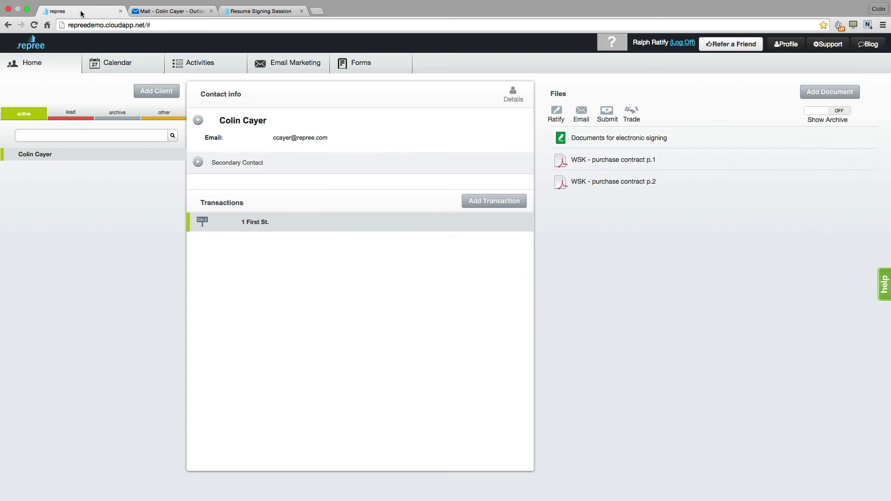
Reload repree, go to the client's transaction files, and show Info for the signing session
click(183, 26)
key(Return)
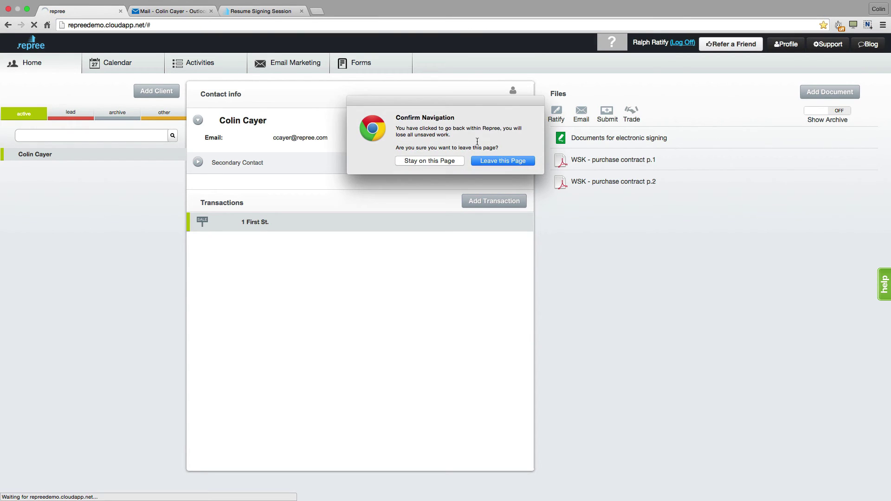
click(531, 163)
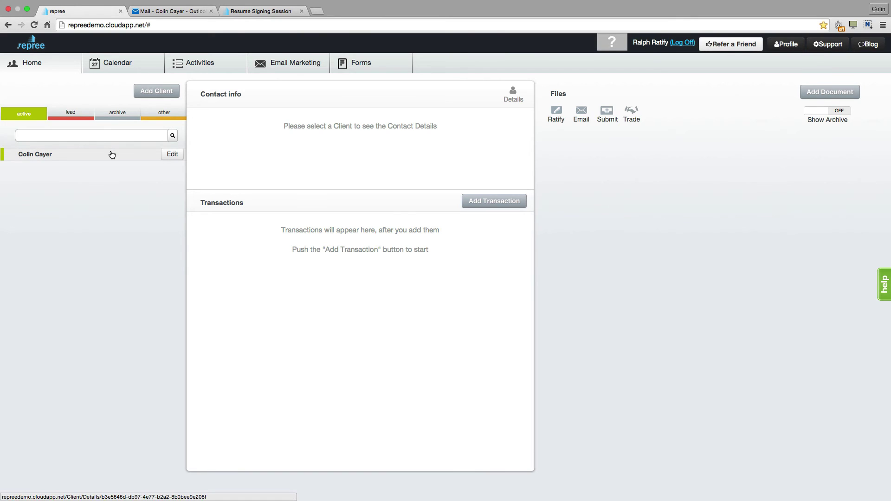
click(112, 154)
click(287, 228)
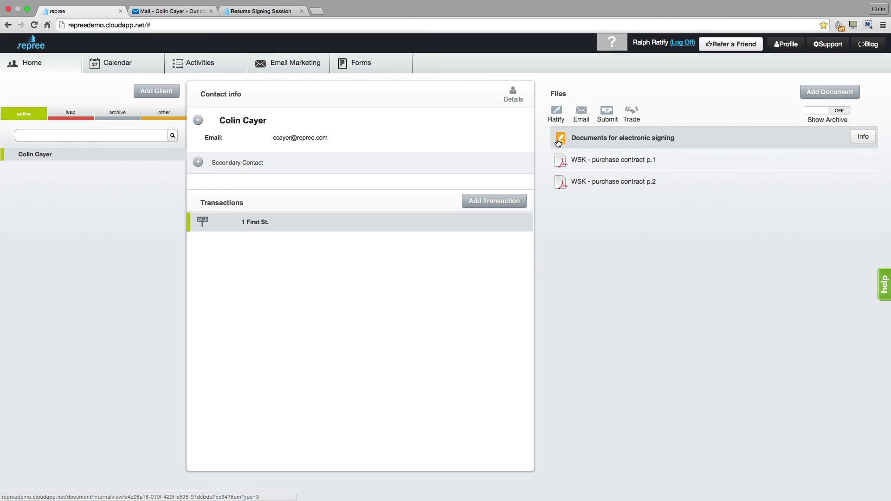
click(648, 146)
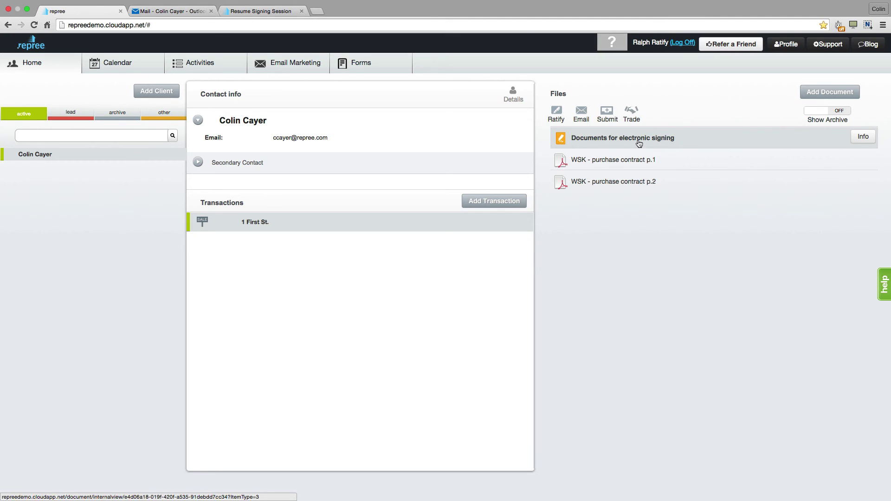
click(862, 142)
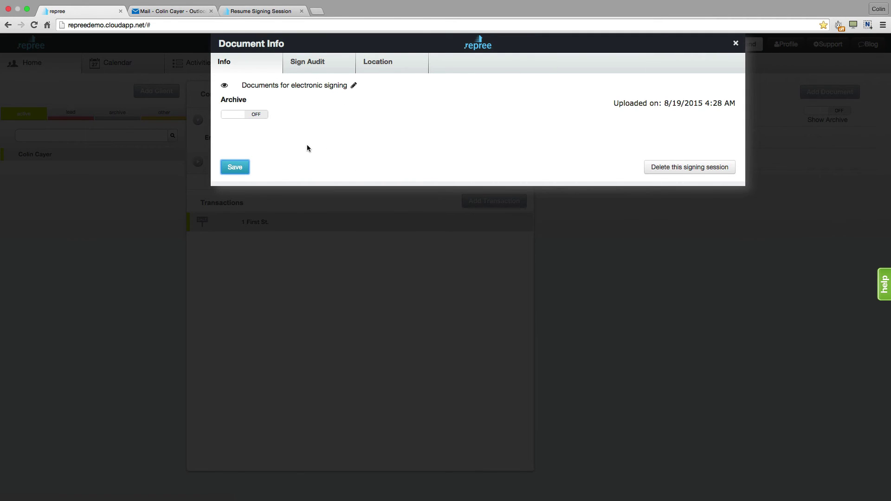
Check the session's Sign Audit and Location tabs, then close the Document Info dialog
click(325, 69)
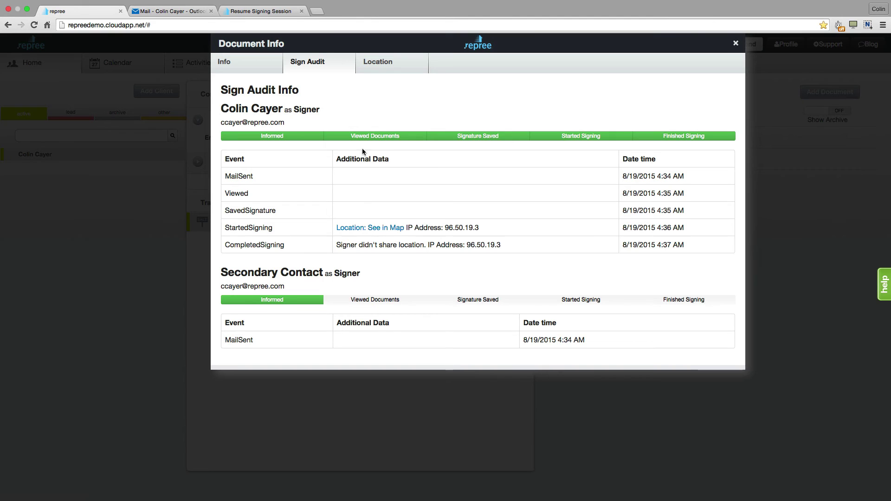
click(378, 69)
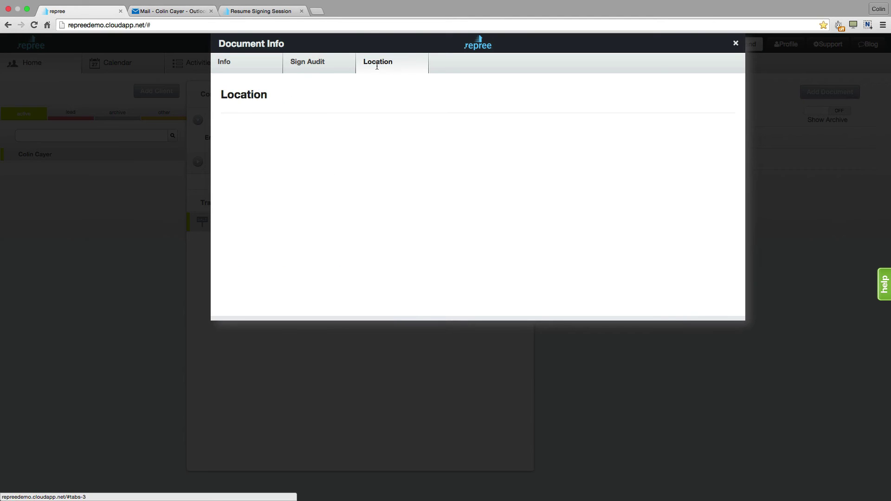
click(325, 63)
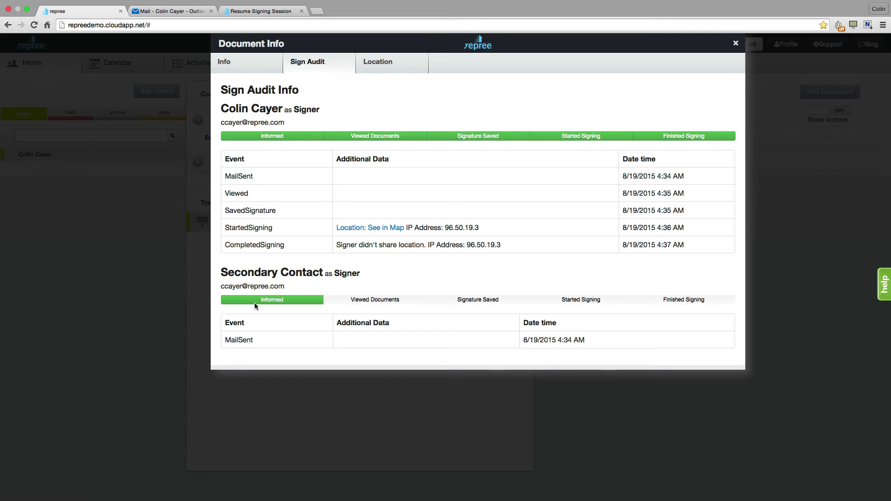
click(736, 43)
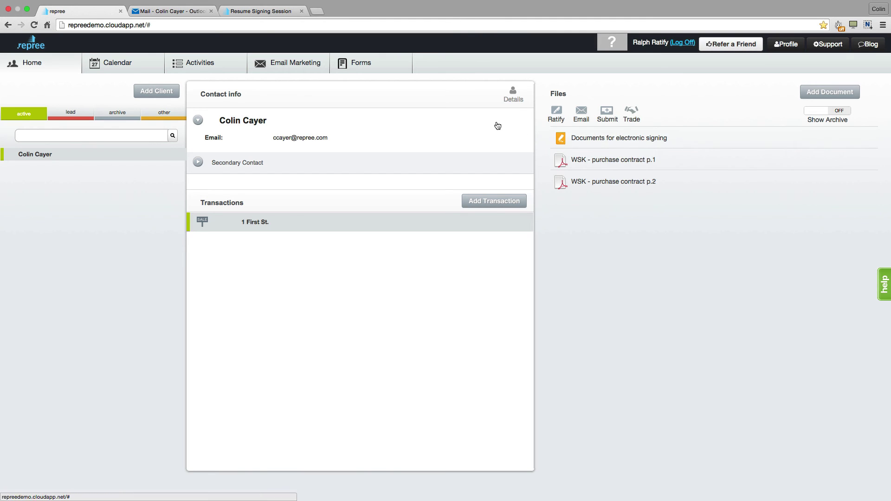
As the second signer, accept, save the drawn signature, add initial and signature, and save
click(156, 11)
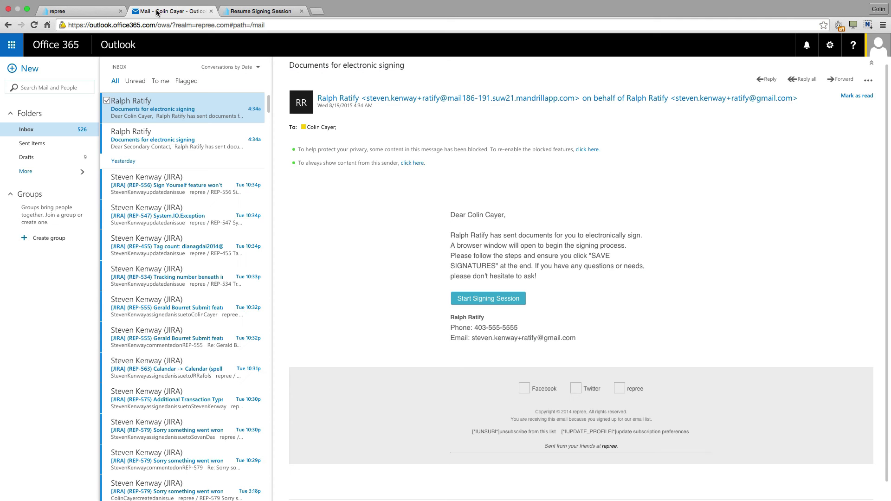
click(507, 302)
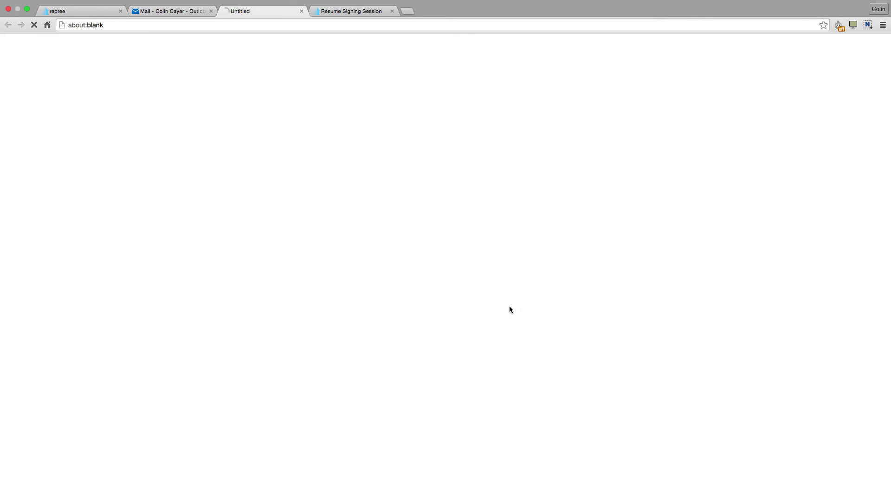
click(222, 201)
click(778, 160)
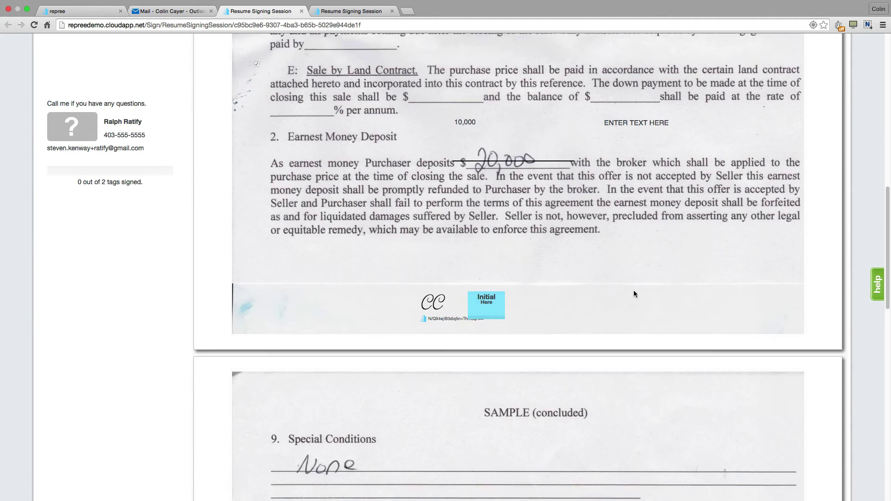
click(494, 288)
click(564, 290)
click(528, 286)
click(666, 295)
click(206, 233)
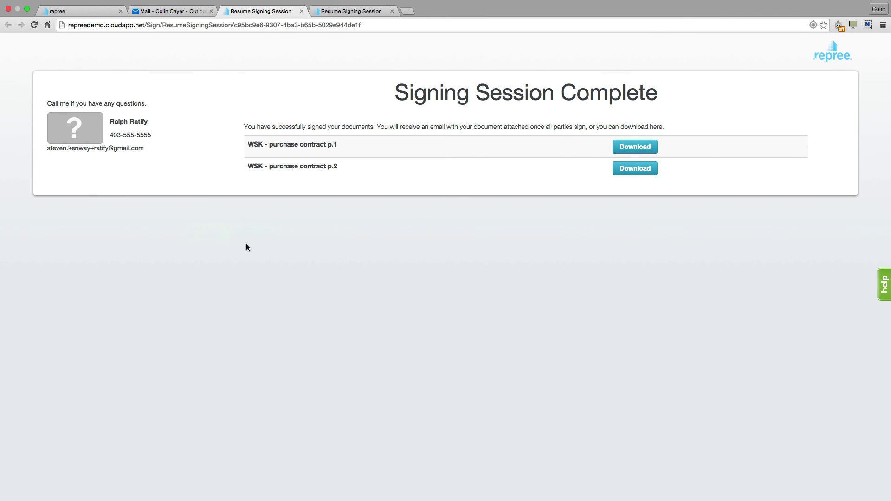
key(super+1)
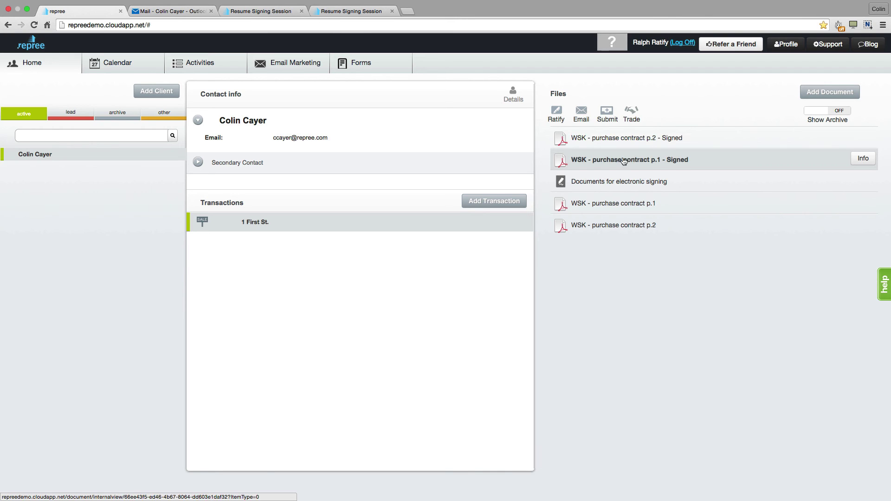
Open the 'Documents for electronic signing - Completed' email in Outlook, then return to repree
click(184, 12)
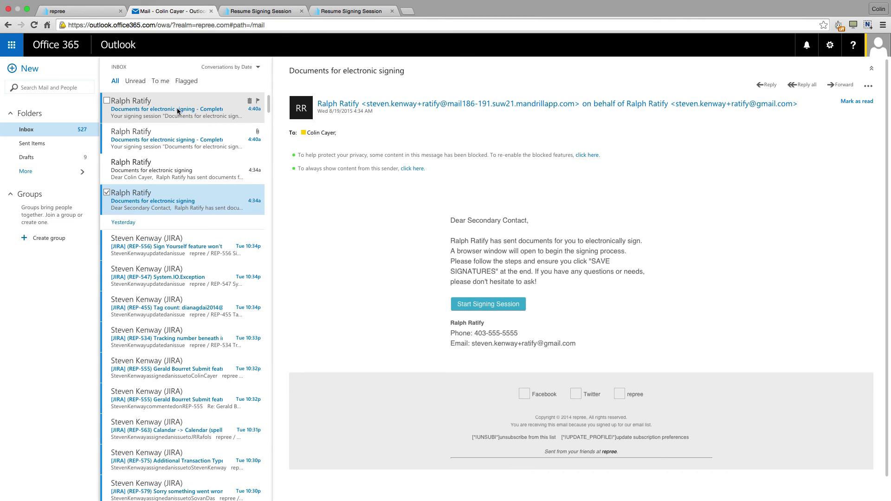
click(180, 113)
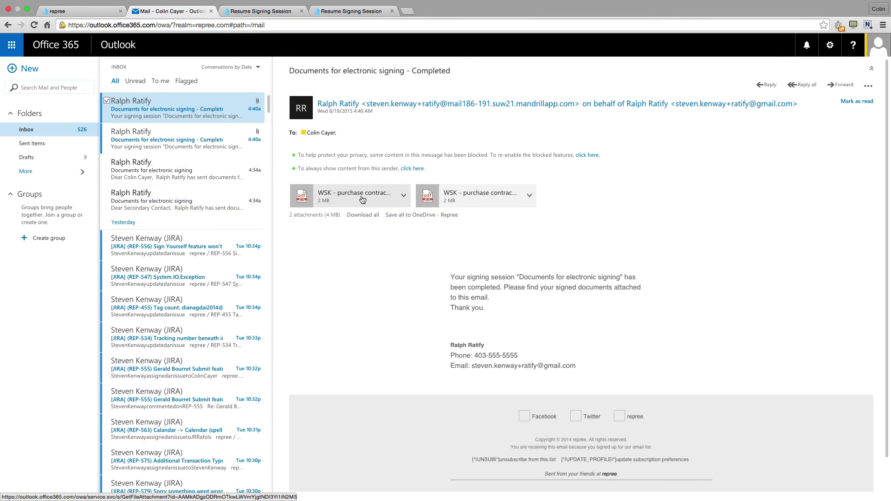
key(super+1)
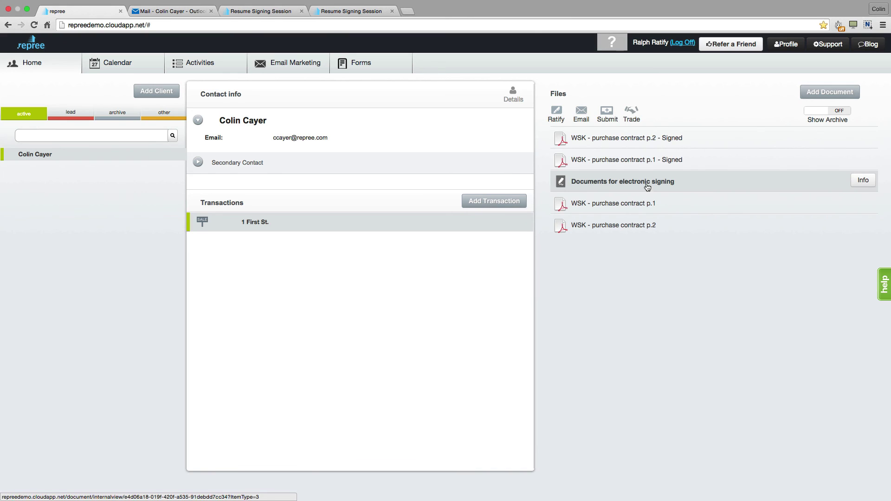
From the session's Sign Audit, save SigningSessionReport.pdf and review both signers' audit events
click(861, 181)
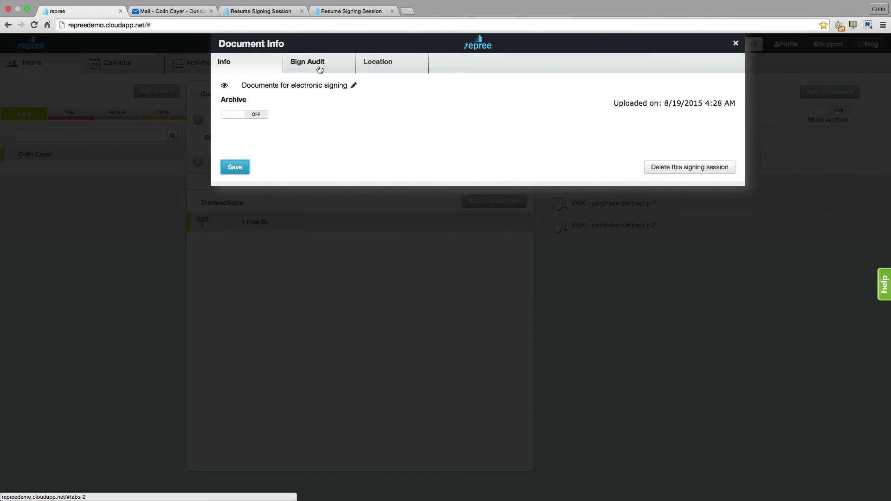
click(319, 65)
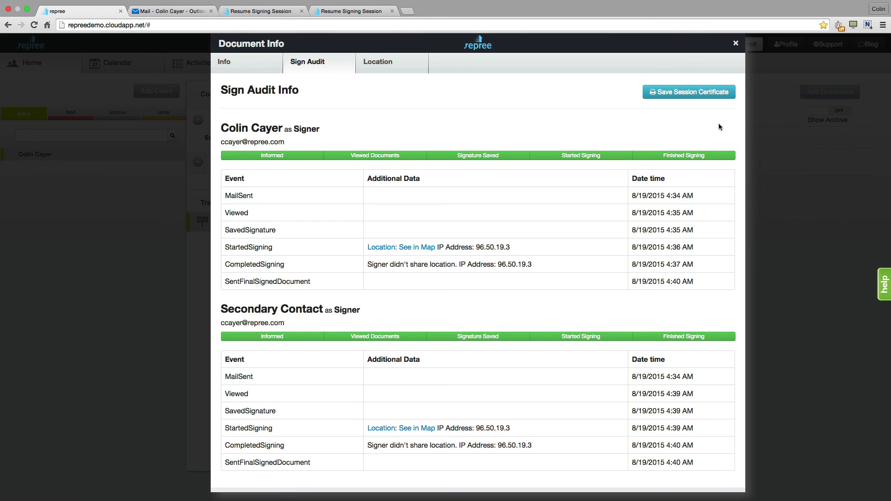
click(690, 95)
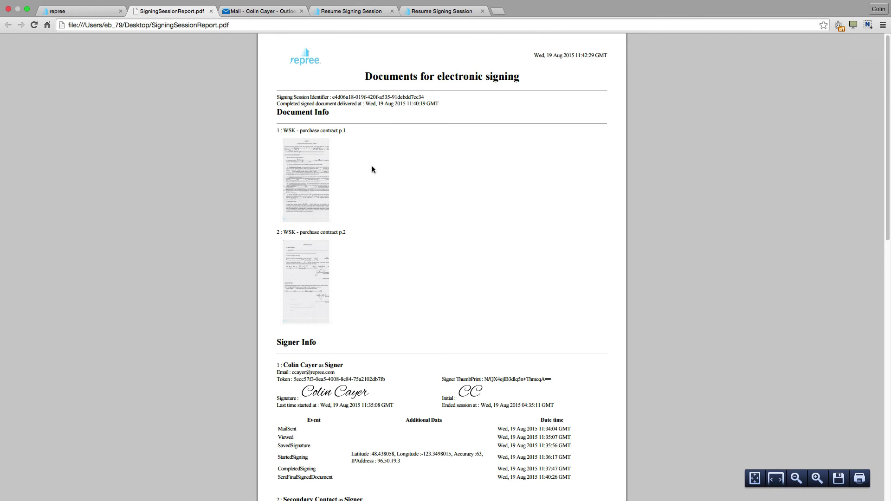
scroll(372, 166, down, 3)
scroll(380, 178, down, 5)
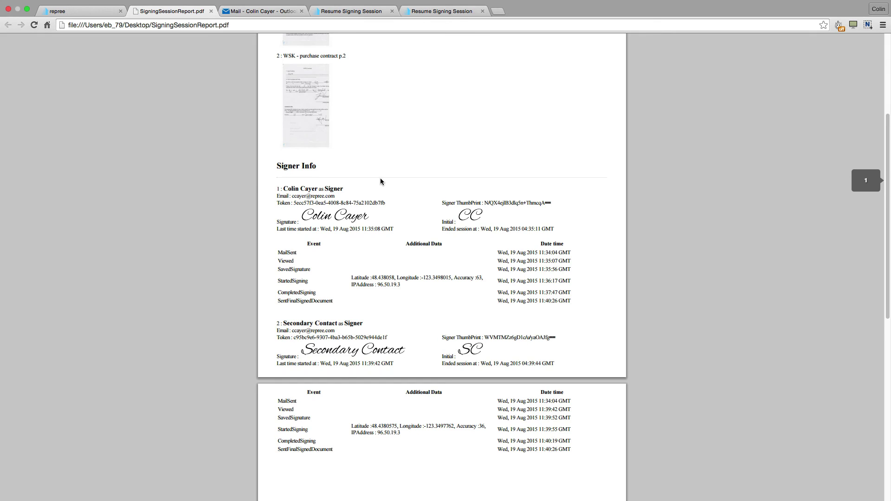
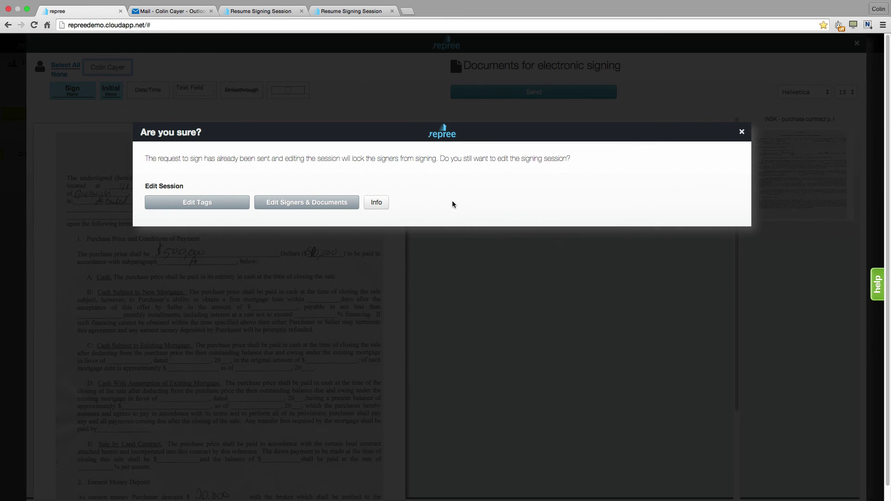
Open the session's tag editor with the client selected as signer
click(190, 207)
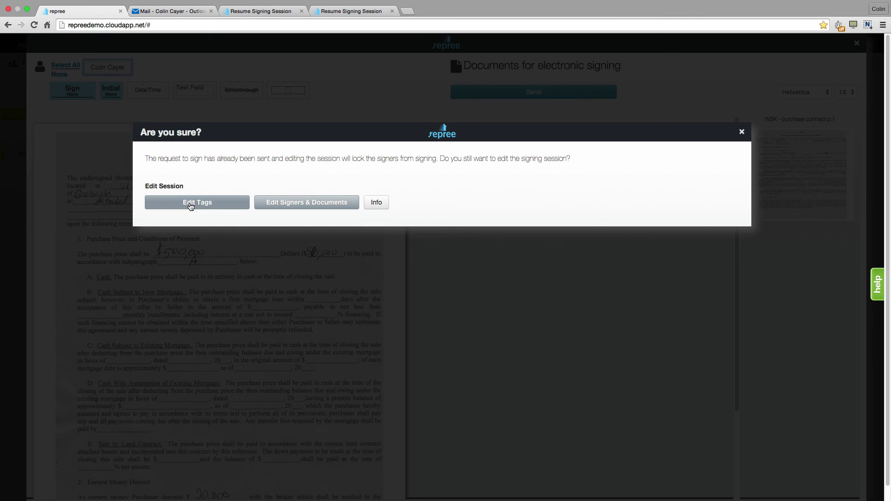
click(190, 206)
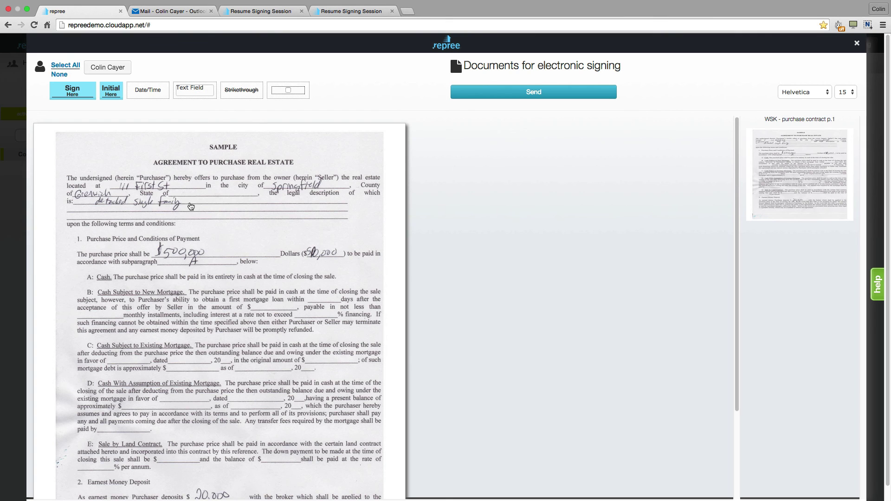
click(94, 74)
Place a text field near the bottom of the purchase contract page reading 'LOOK HERE!!!'
scroll(204, 152, down, 2)
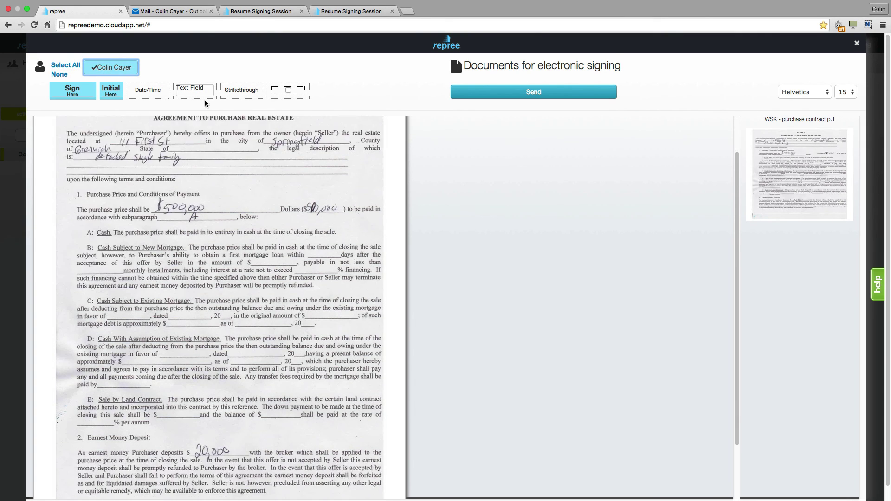
scroll(256, 400, down, 4)
drag(199, 91, 238, 435)
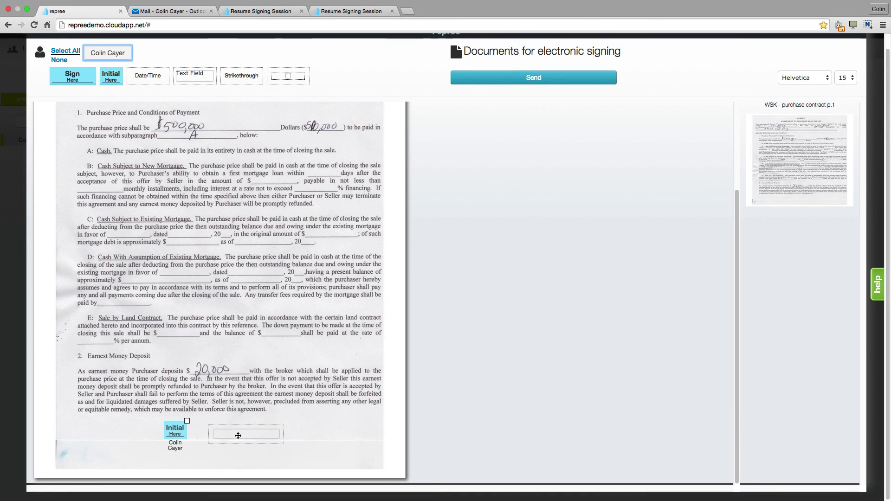
click(238, 434)
text(LOOK HERE)
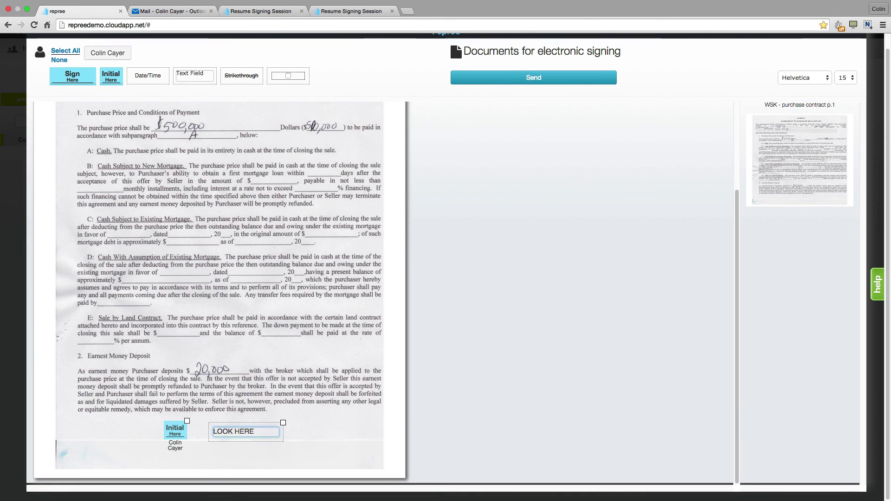
text(!!!)
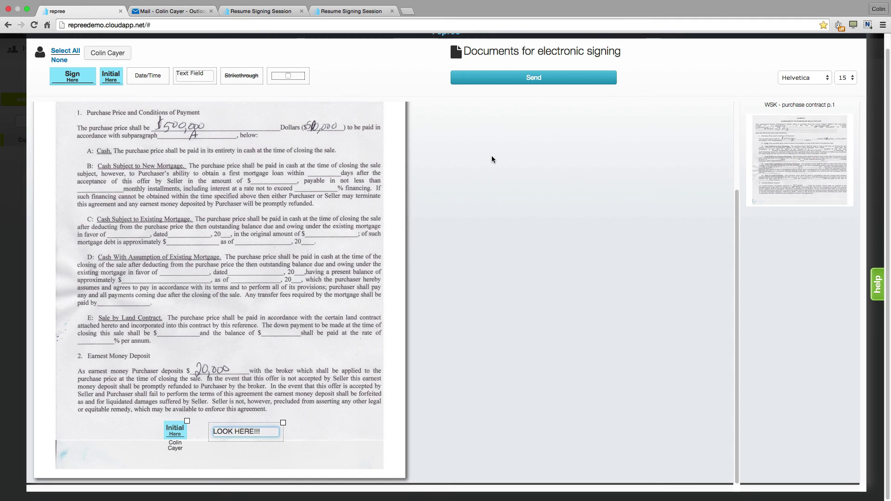
scroll(491, 157, up, 5)
scroll(491, 155, up, 1)
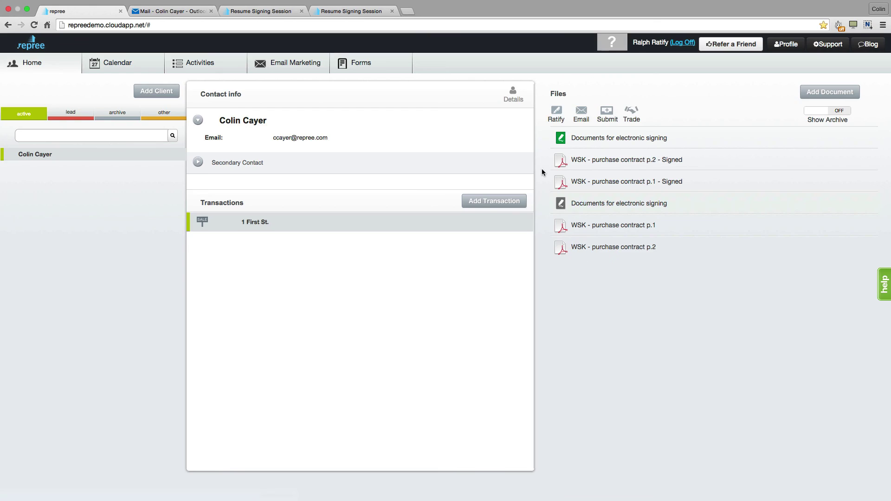
Reopen the electronic signing session to edit its signers and documents
click(623, 141)
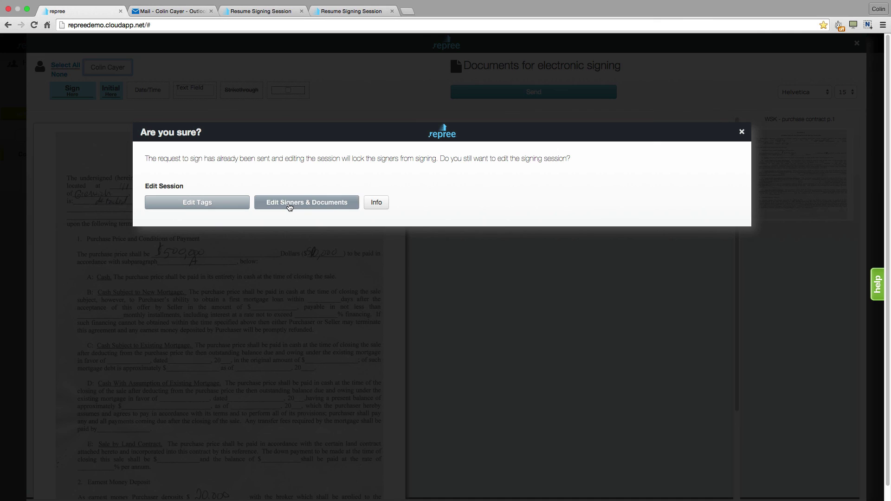
click(289, 206)
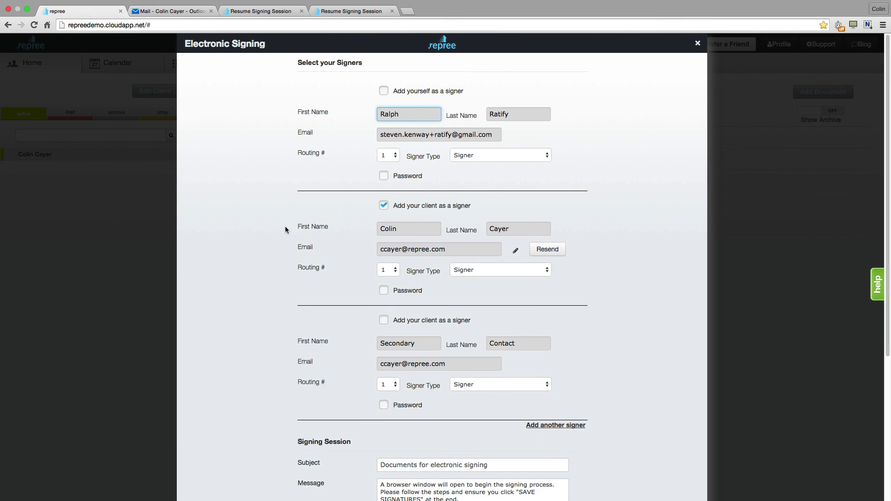
scroll(284, 224, down, 1)
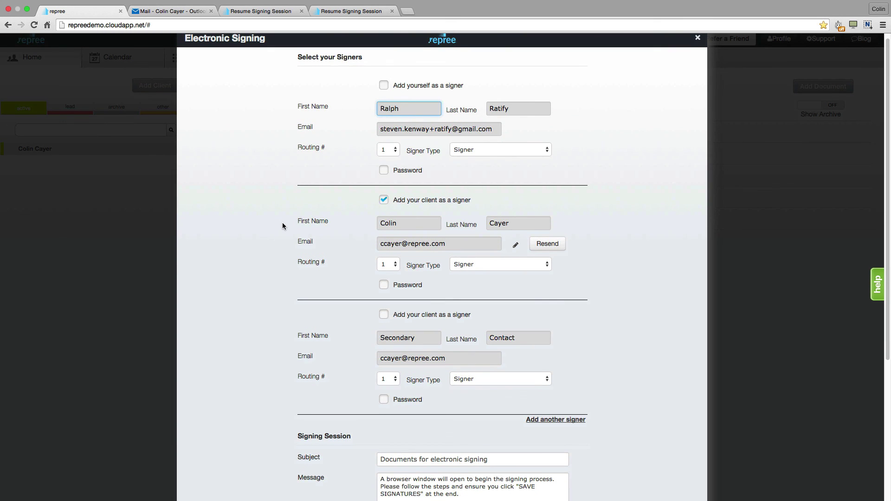
Re-enter the client's signer e-mail from the suggestion and save the session for tagging
click(515, 248)
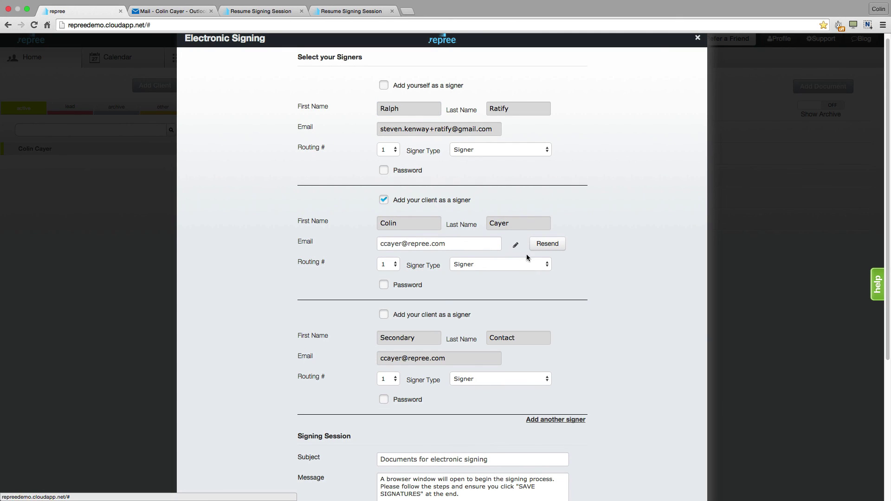
click(483, 241)
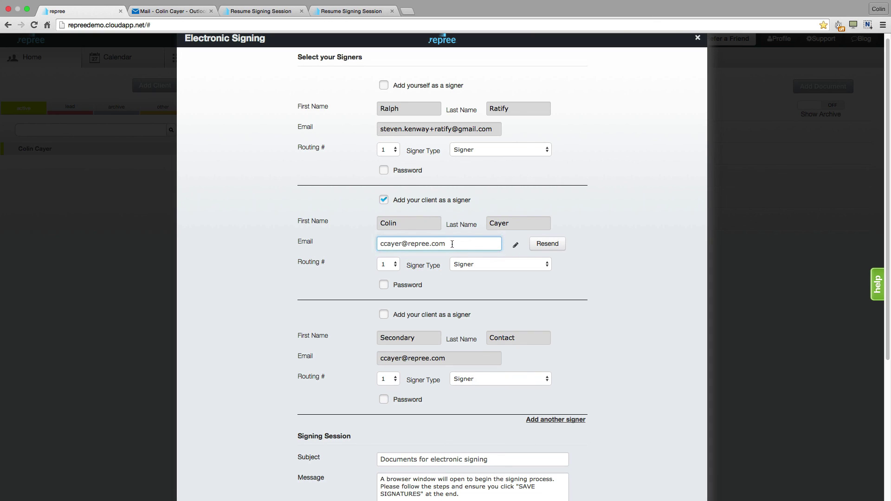
key(shift+Left)
key(shift+Left)
key(shift+Left)
key(shift+Left)
key(shift+Left)
key(shift+Left)
key(shift+Left)
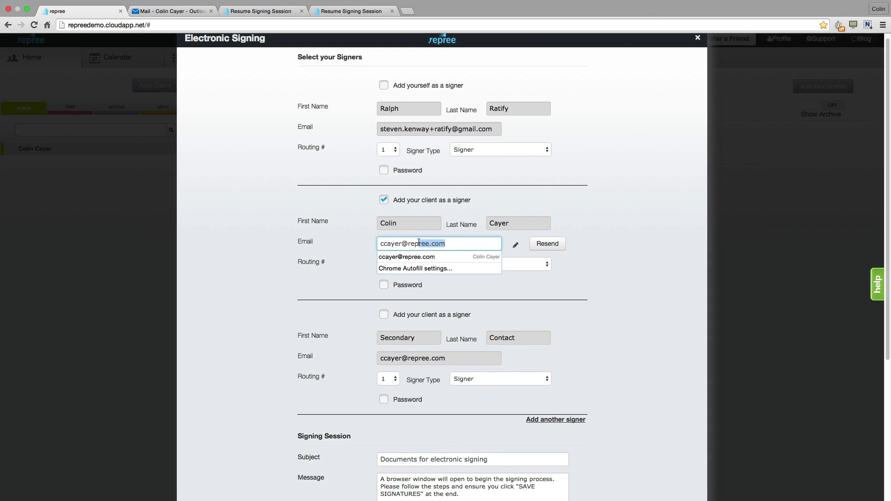
key(BackSpace)
click(617, 242)
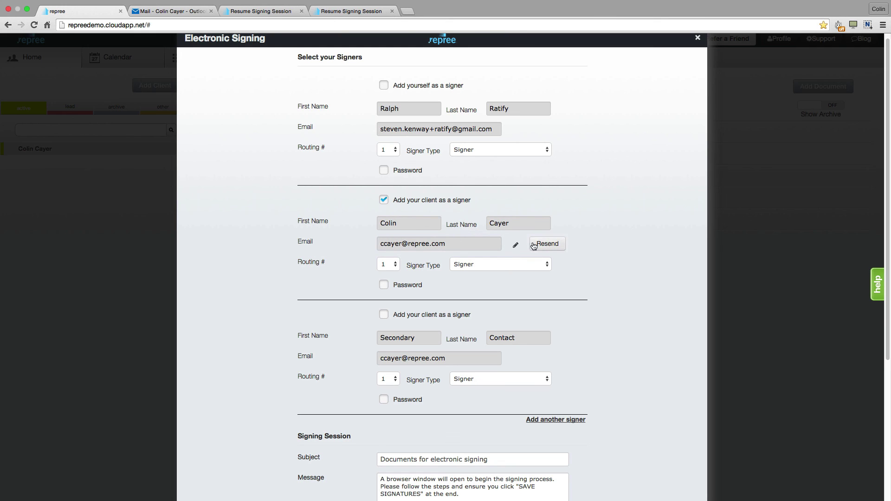
scroll(550, 252, down, 5)
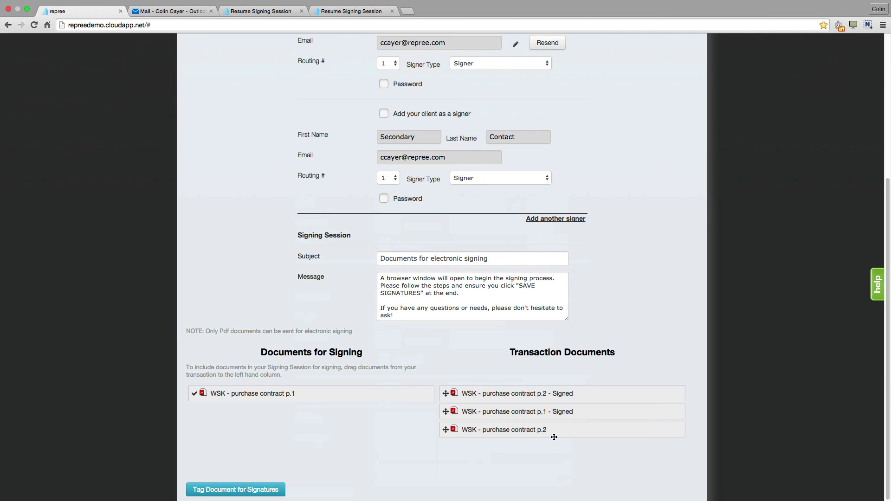
drag(563, 425, 316, 417)
click(237, 491)
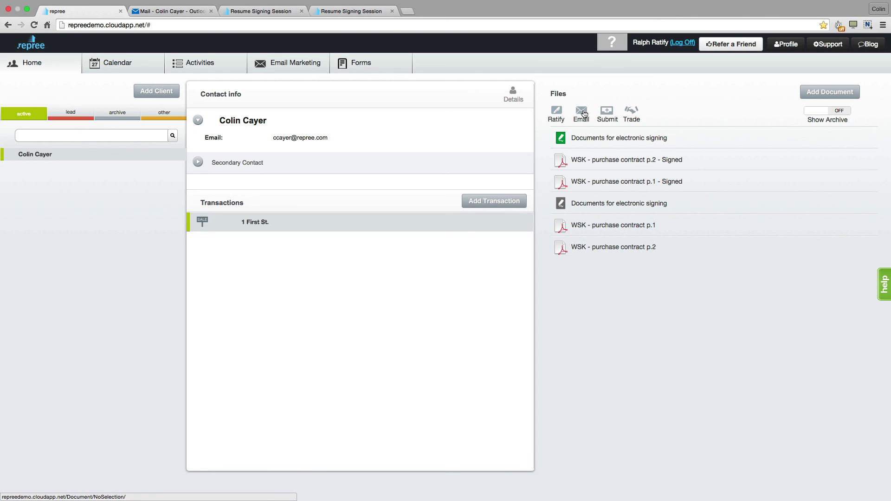
Start an e-mail to the client with subject 'completed documents'
click(583, 113)
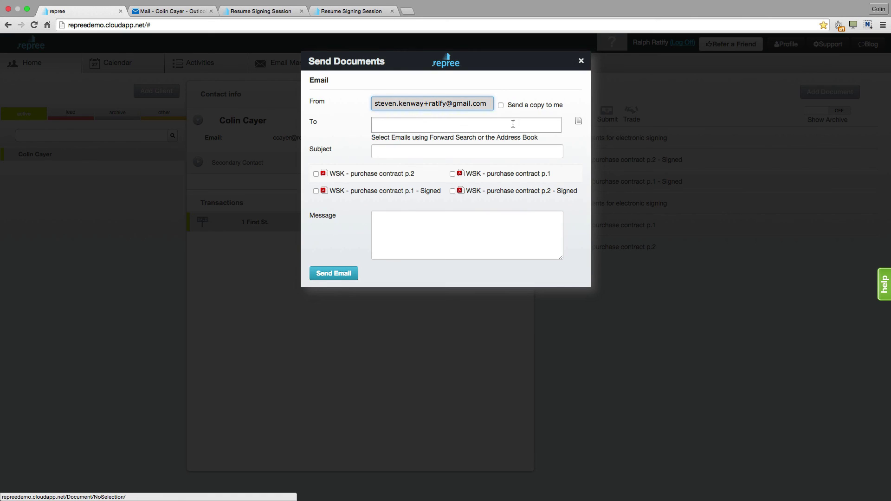
click(416, 126)
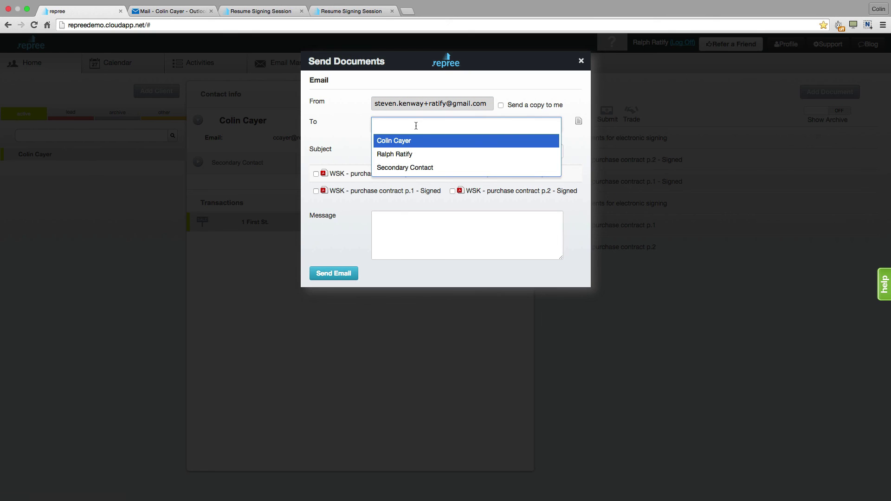
click(423, 144)
click(423, 151)
text(completed documents)
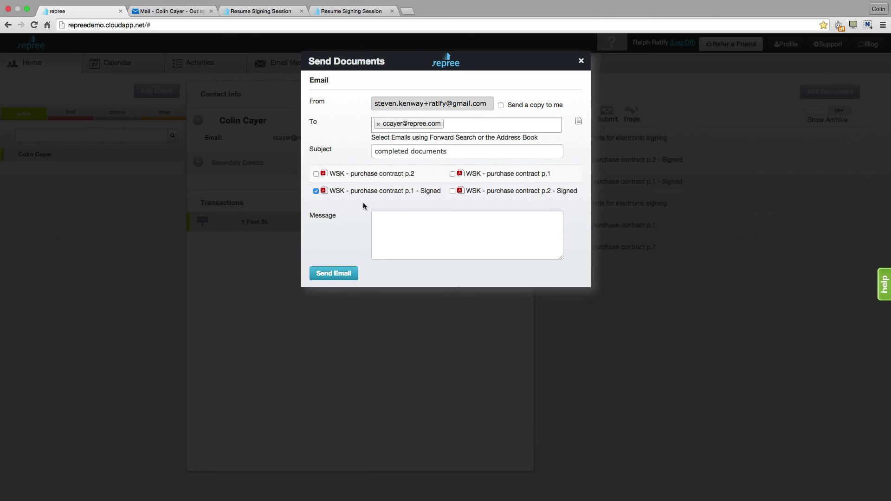
Attach signed purchase contract p.1 and p.2, add message 'completed docs - seller', and send
click(316, 191)
click(453, 190)
click(493, 219)
text(c)
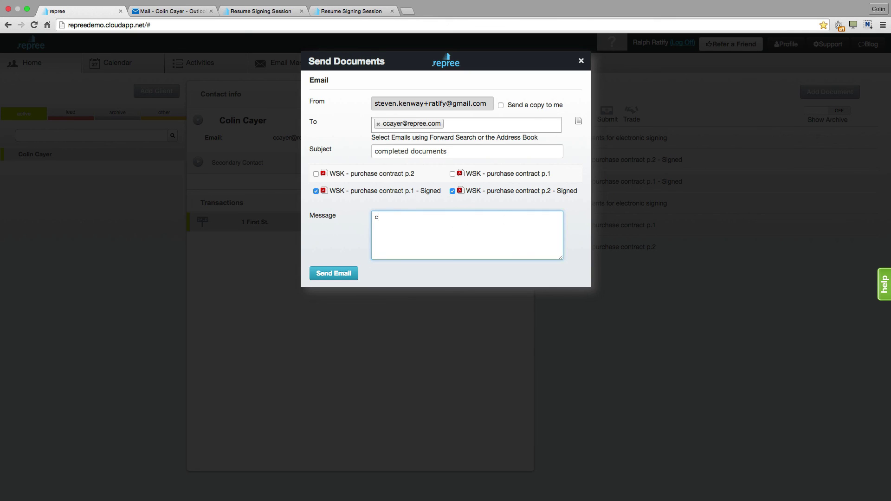
text(ompleted docs - seller)
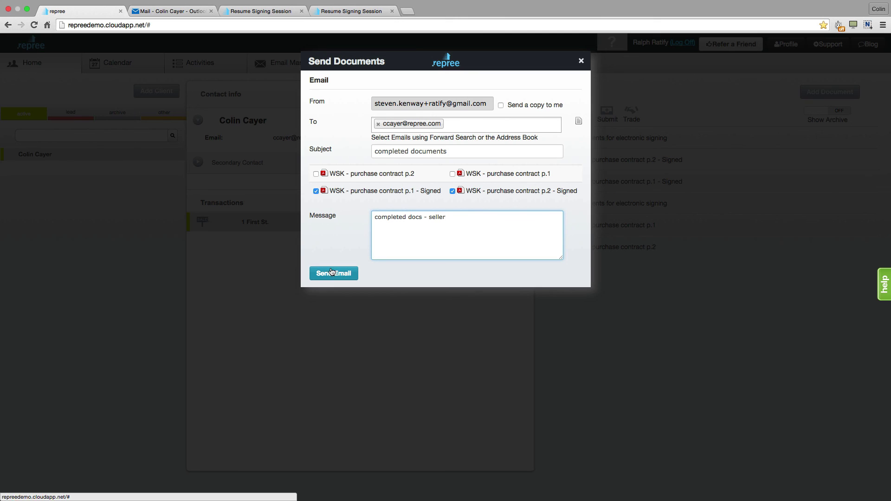
click(332, 274)
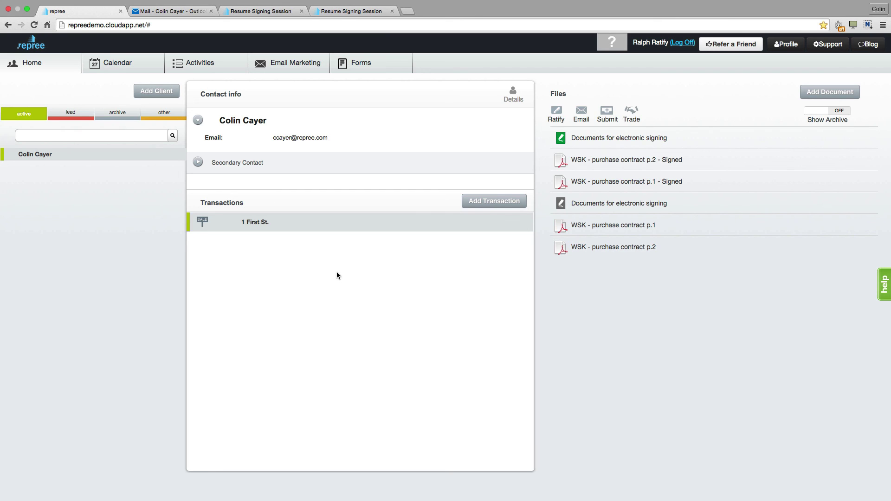
Open the Support knowledge-base portal in a new tab, then return to the client dashboard
click(884, 292)
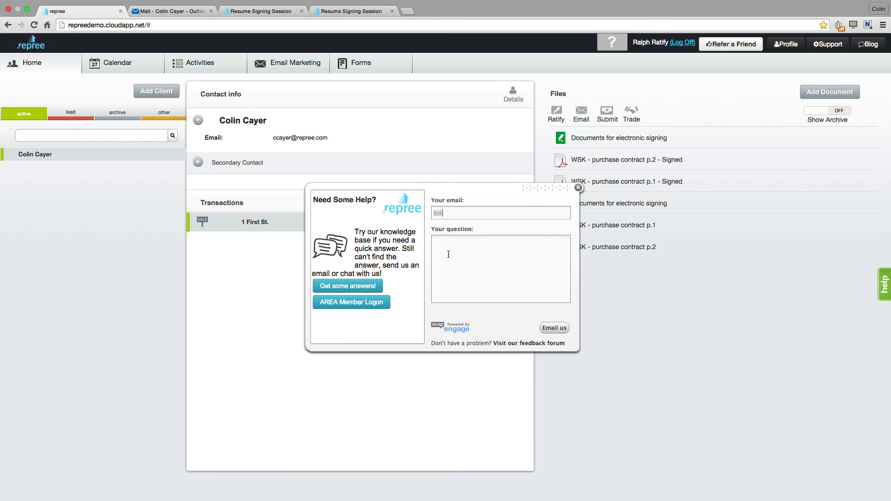
key(Escape)
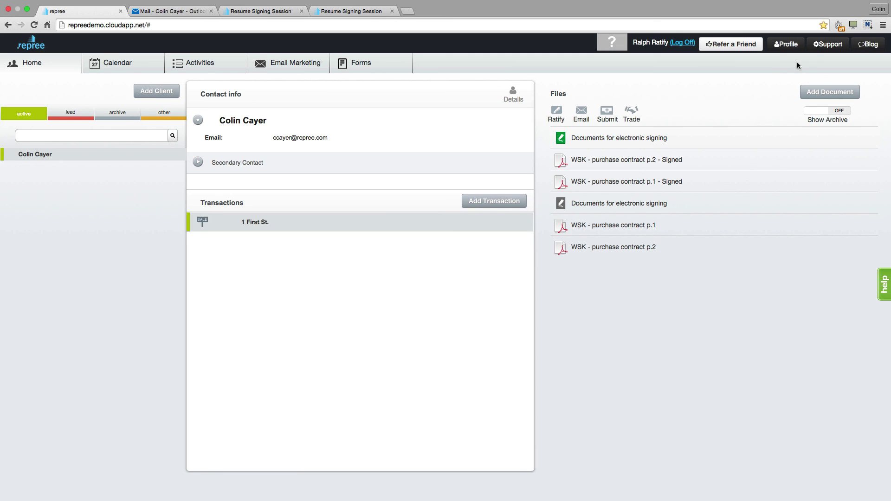
click(821, 47)
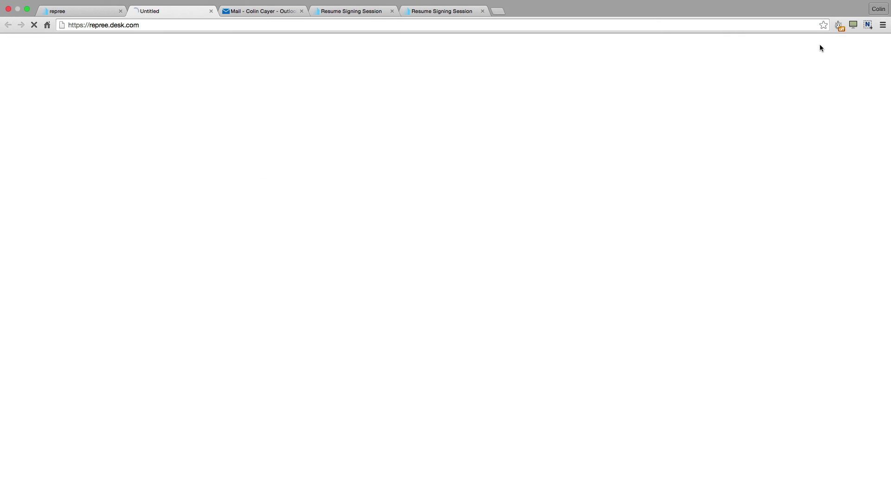
scroll(83, 320, down, 6)
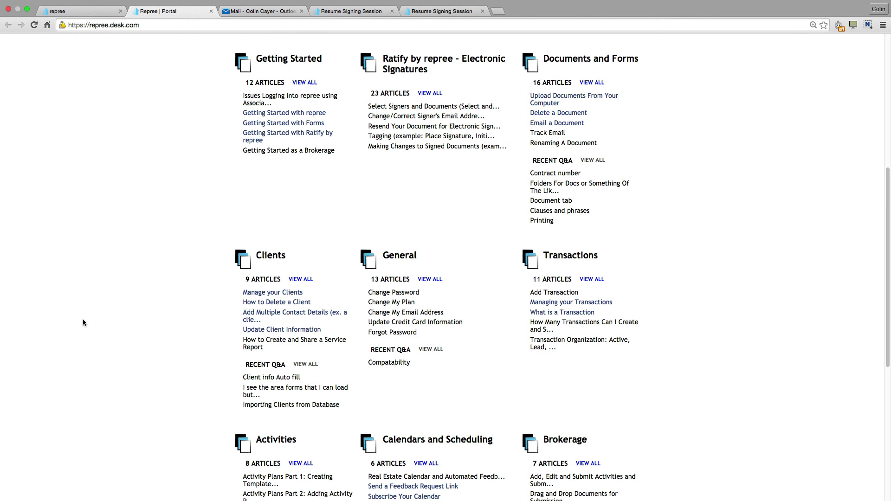
key(ctrl+shift+Tab)
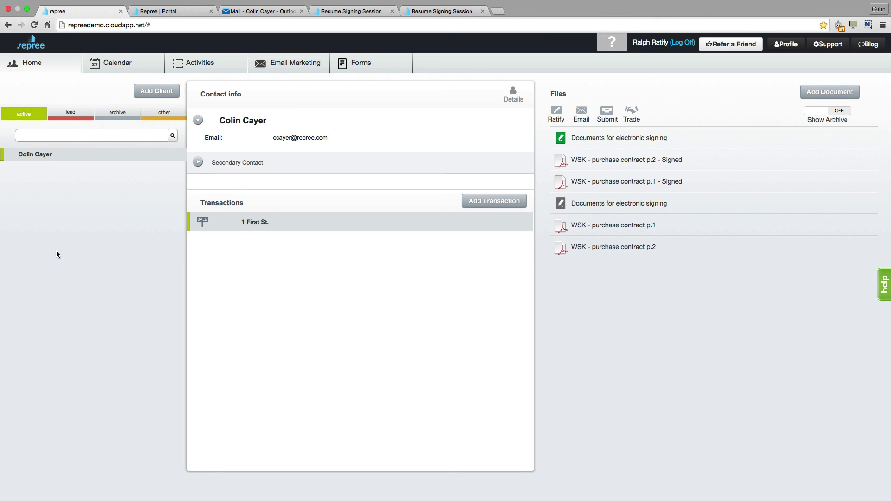